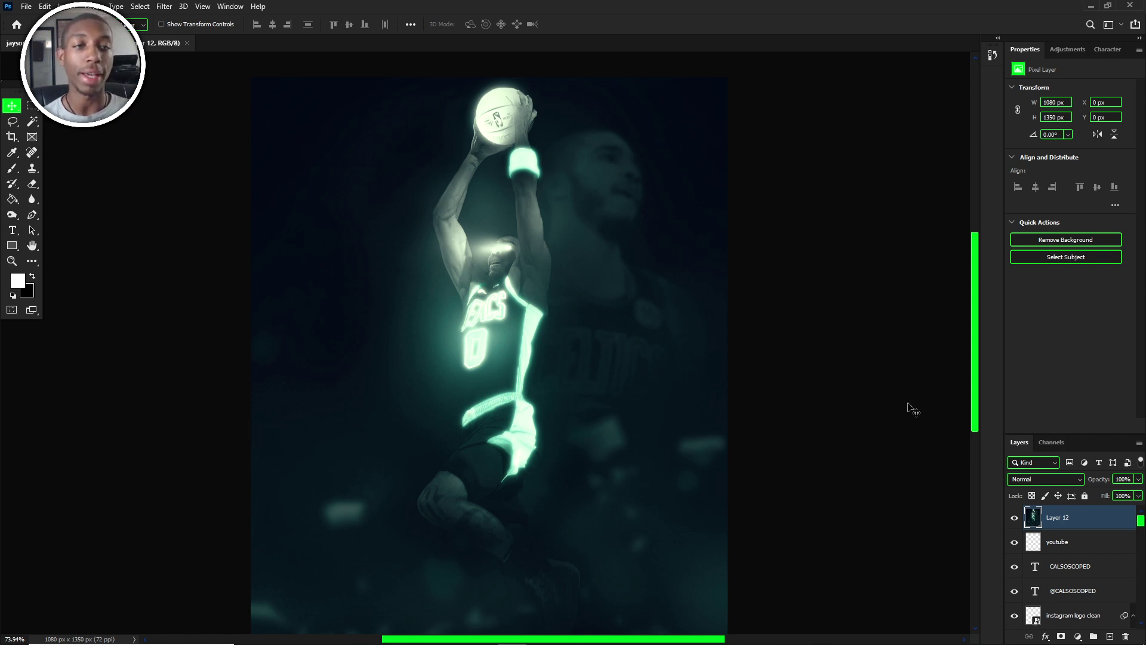
Close the Chrome and File Explorer windows from the taskbar, leaving the Photoshop workspace
scroll(746, 239, "up", 3)
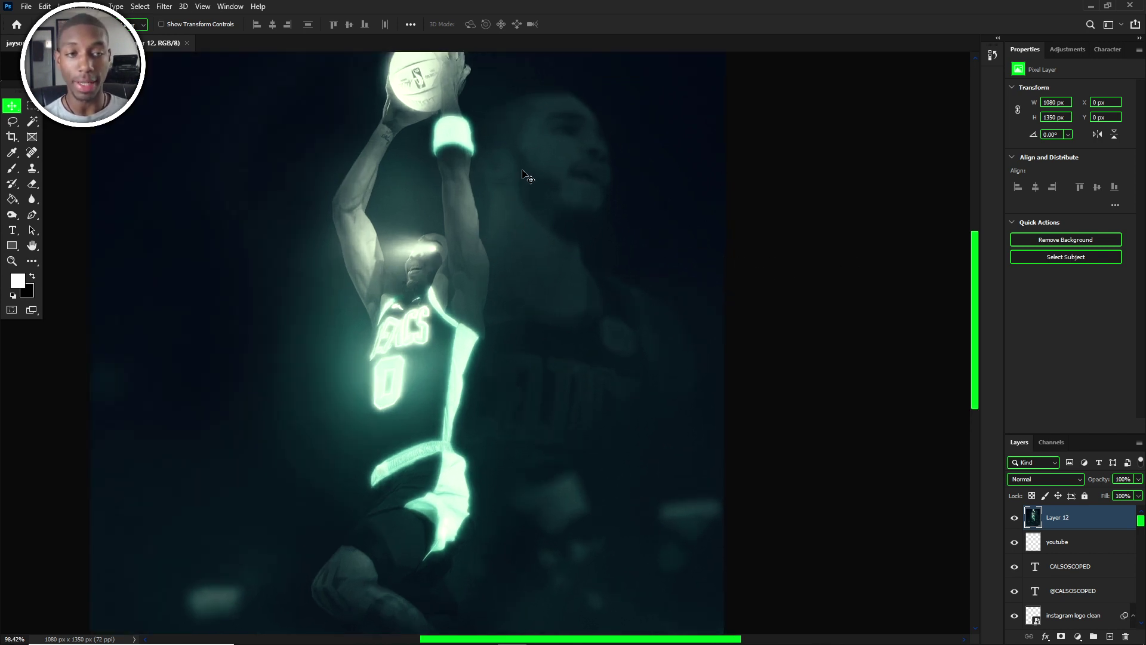
scroll(543, 194, "up", 3)
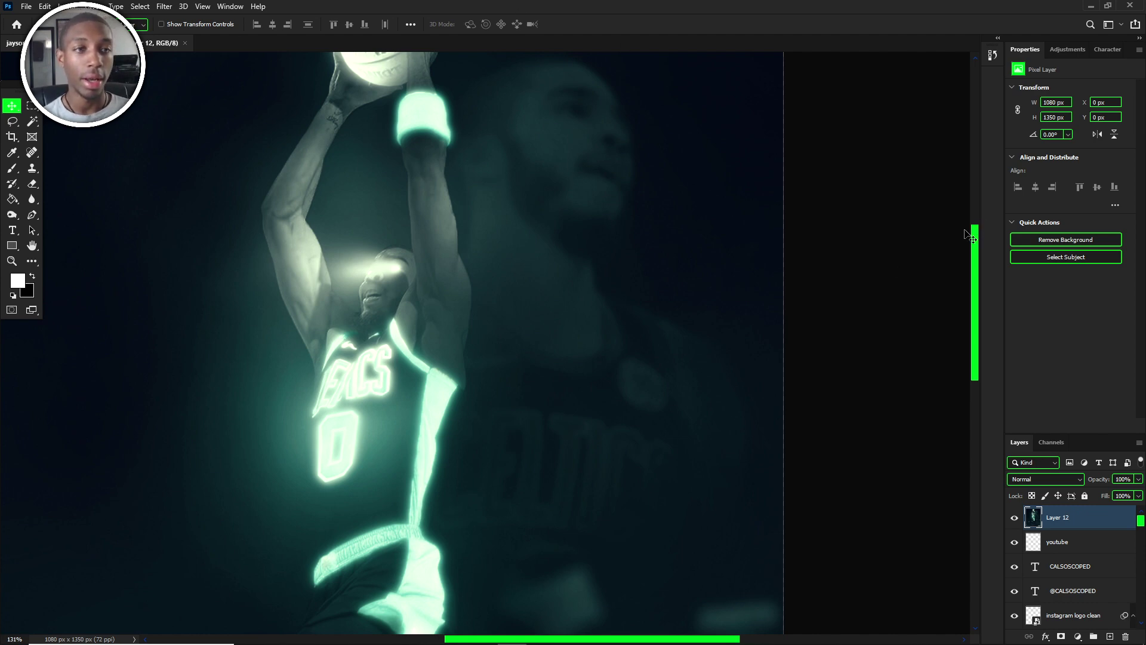
right_click(455, 633)
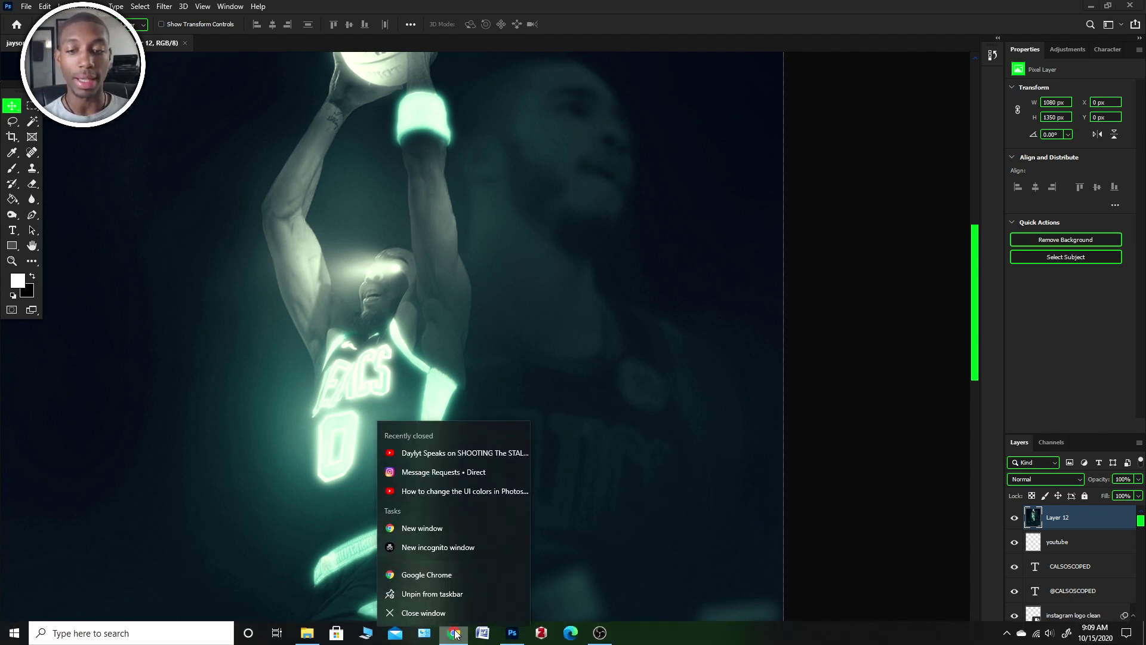
left_click(423, 613)
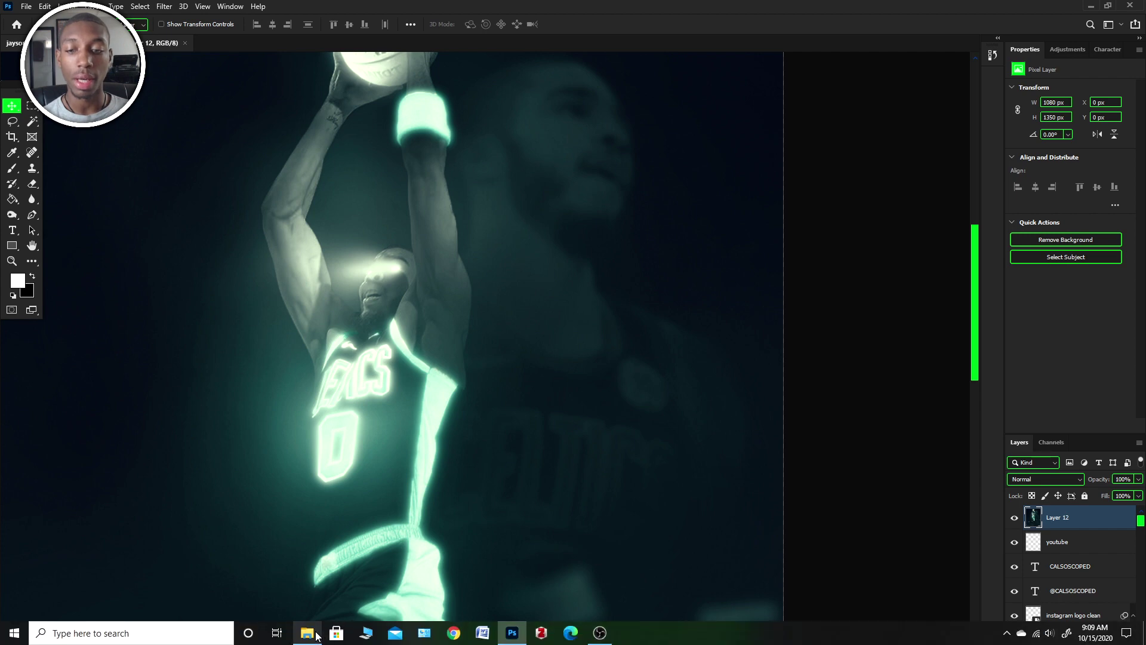
right_click(315, 634)
left_click(300, 599)
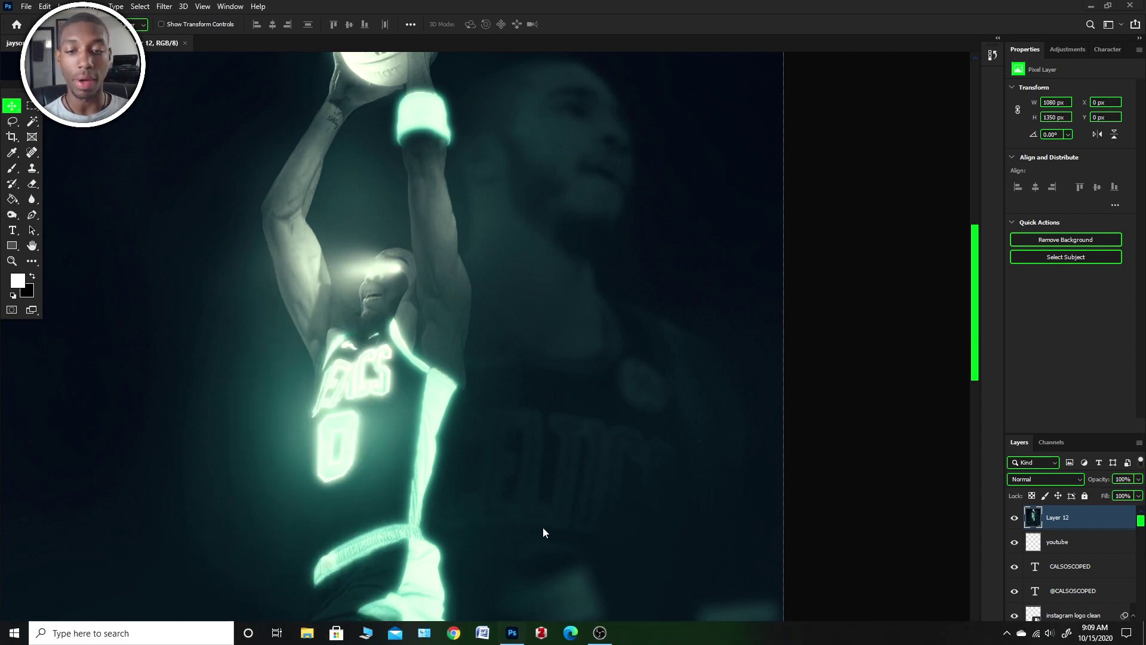
scroll(704, 184, "up", 2)
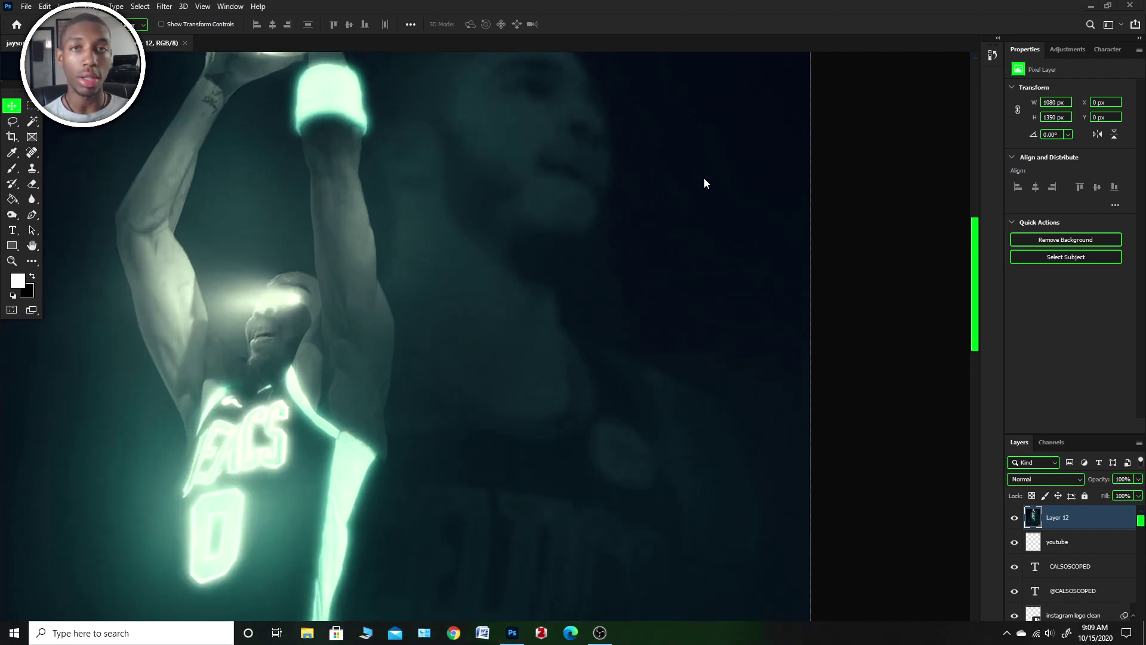
scroll(572, 191, "up", 1)
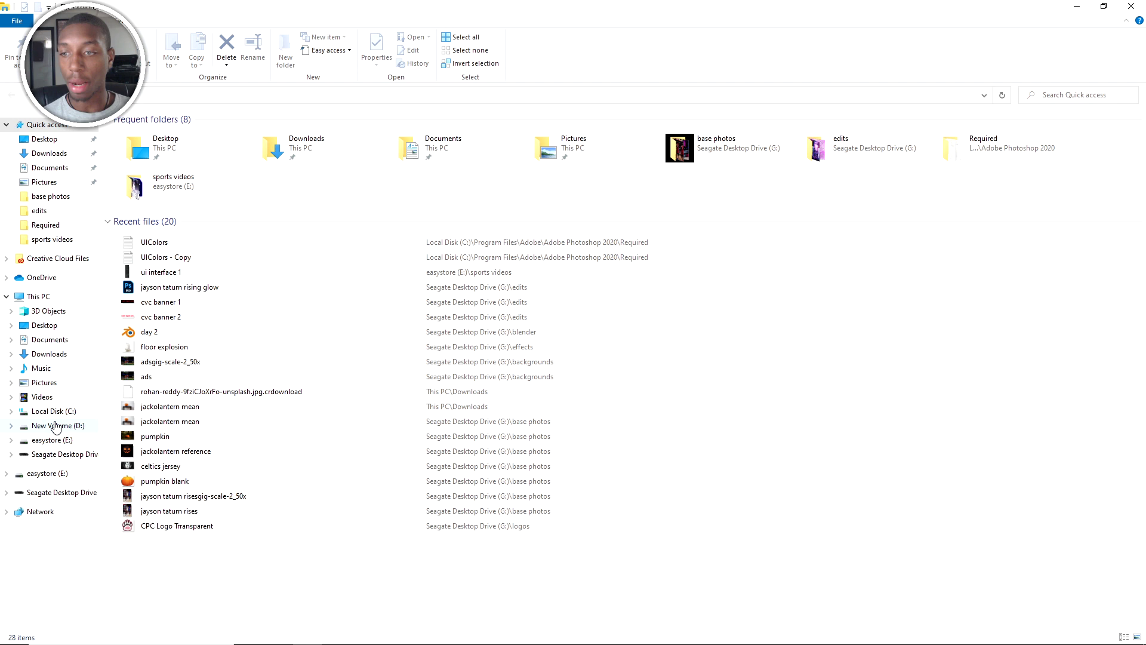
Browse to C:\Program Files\Adobe\Adobe Photoshop 2020\Required and scroll down to UIColors
left_click(53, 413)
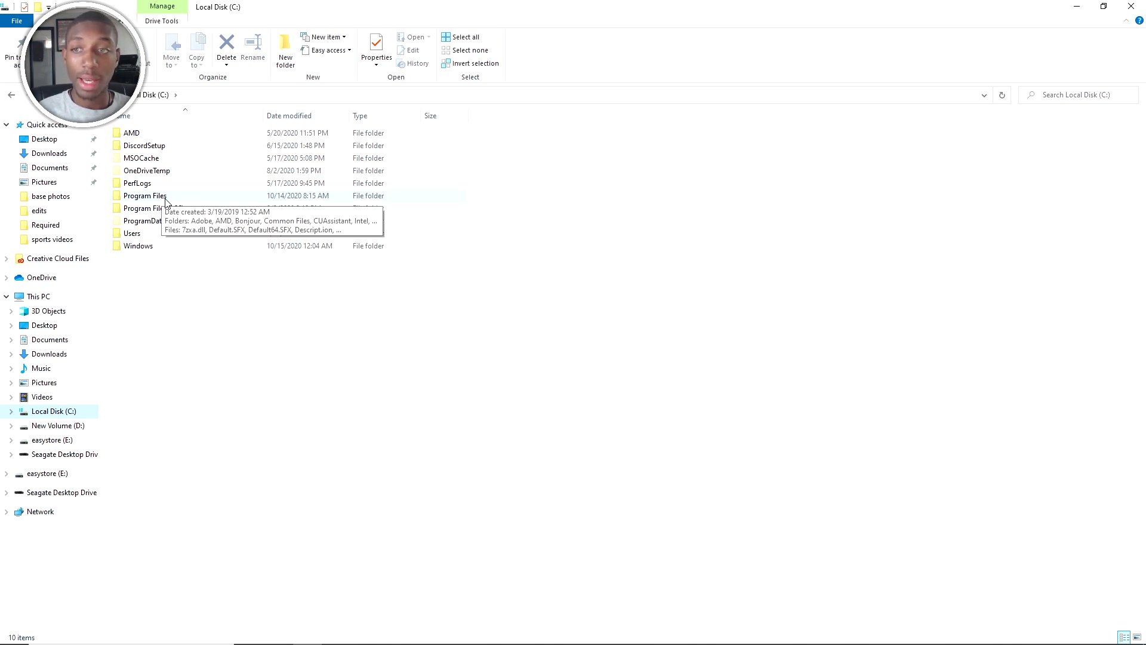
double_click(154, 199)
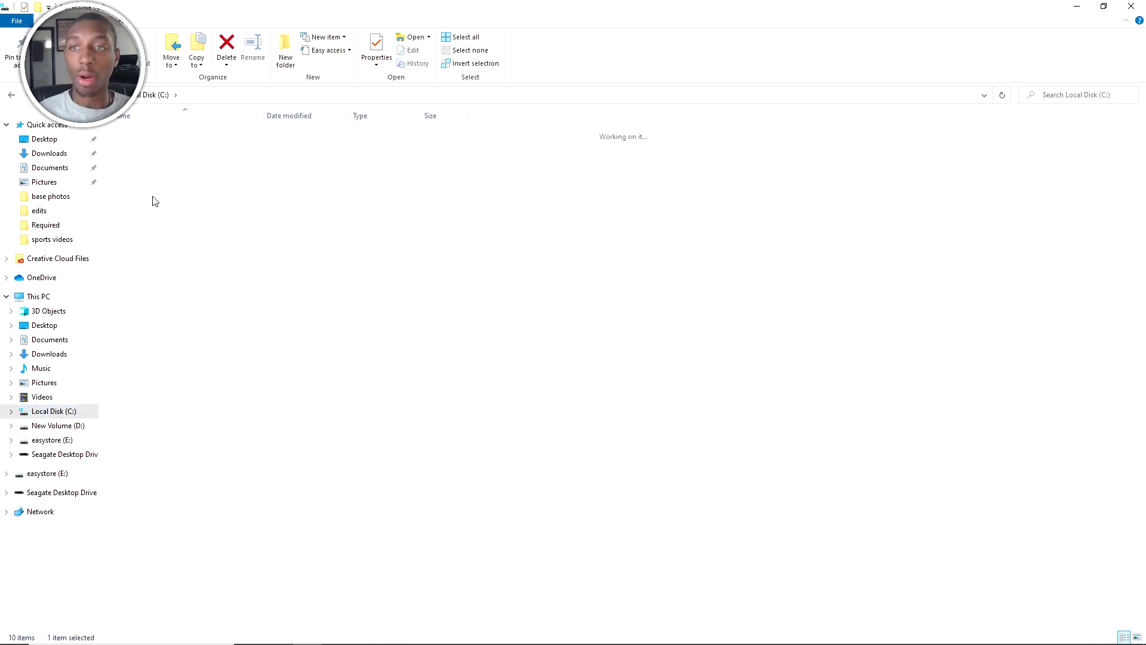
double_click(137, 136)
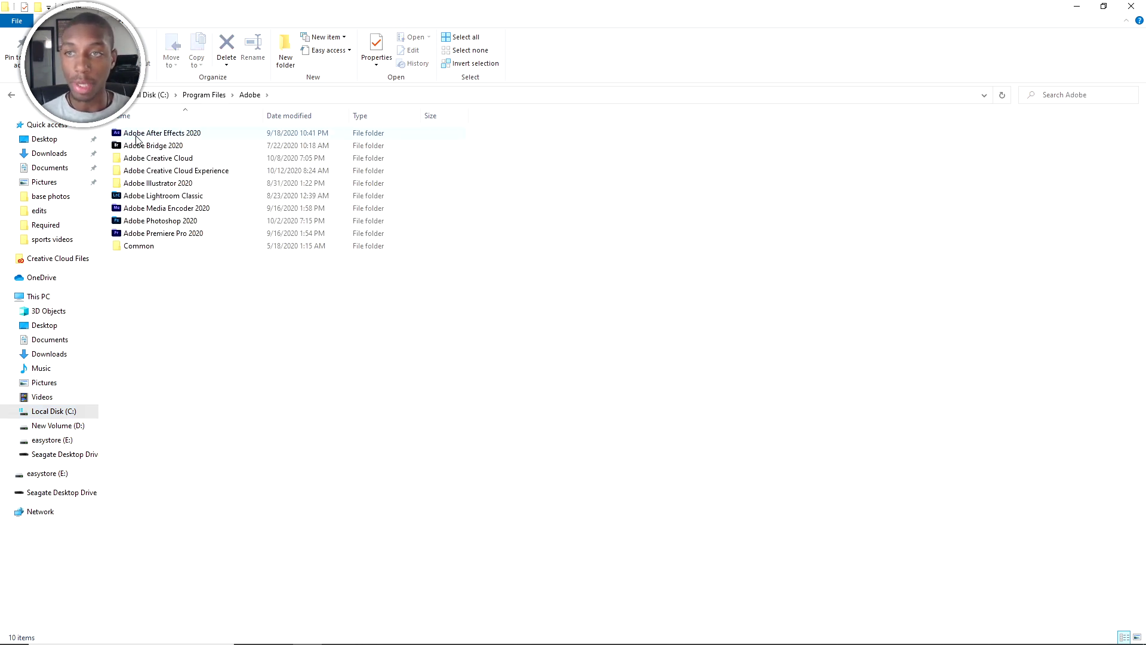
double_click(166, 222)
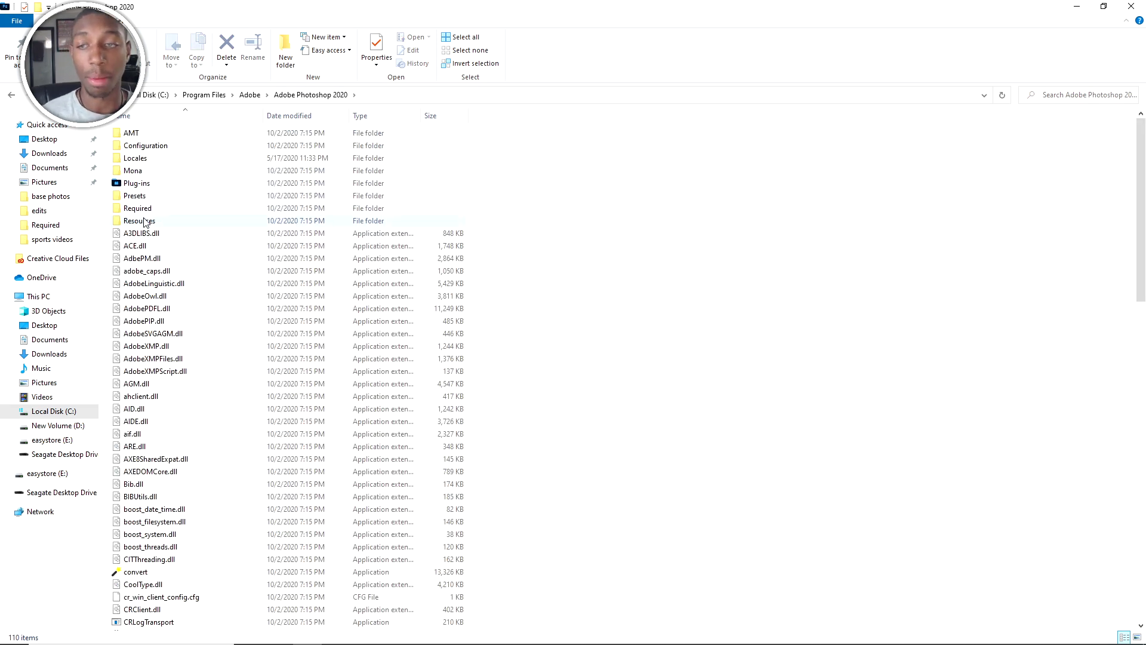
double_click(141, 210)
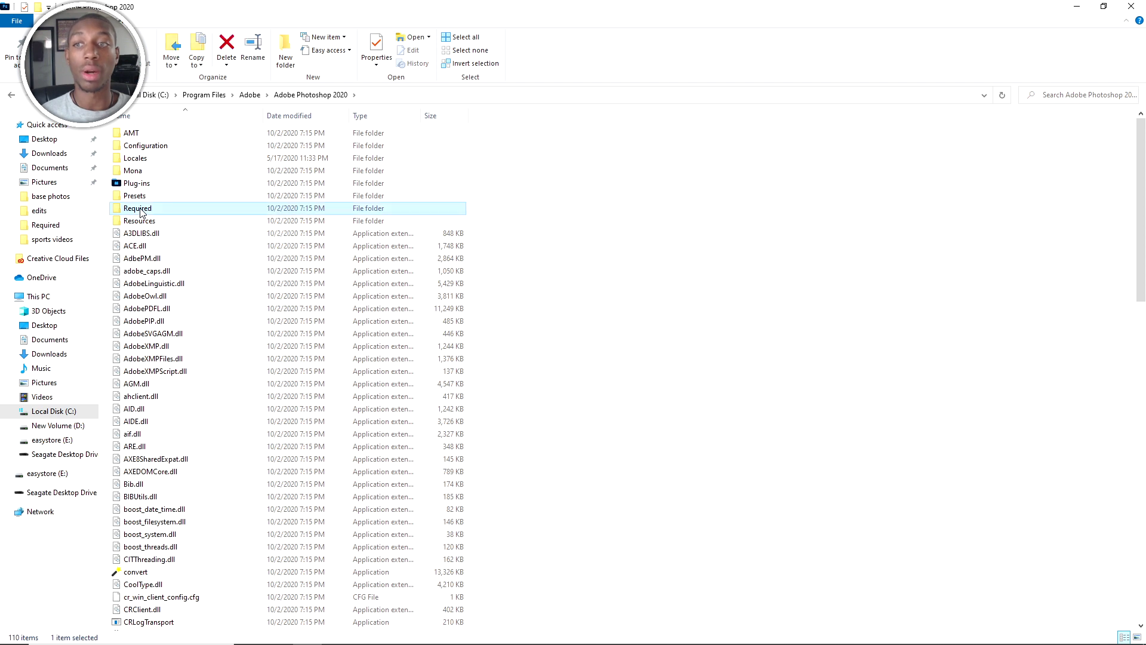
scroll(172, 313, "down", 10)
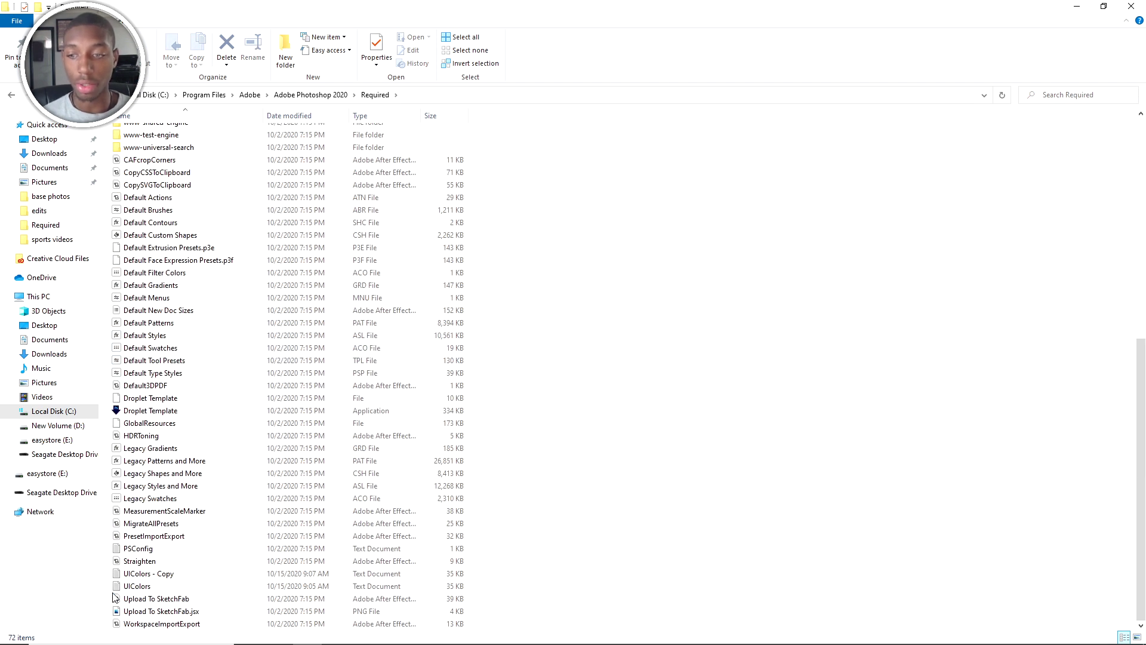
double_click(136, 588)
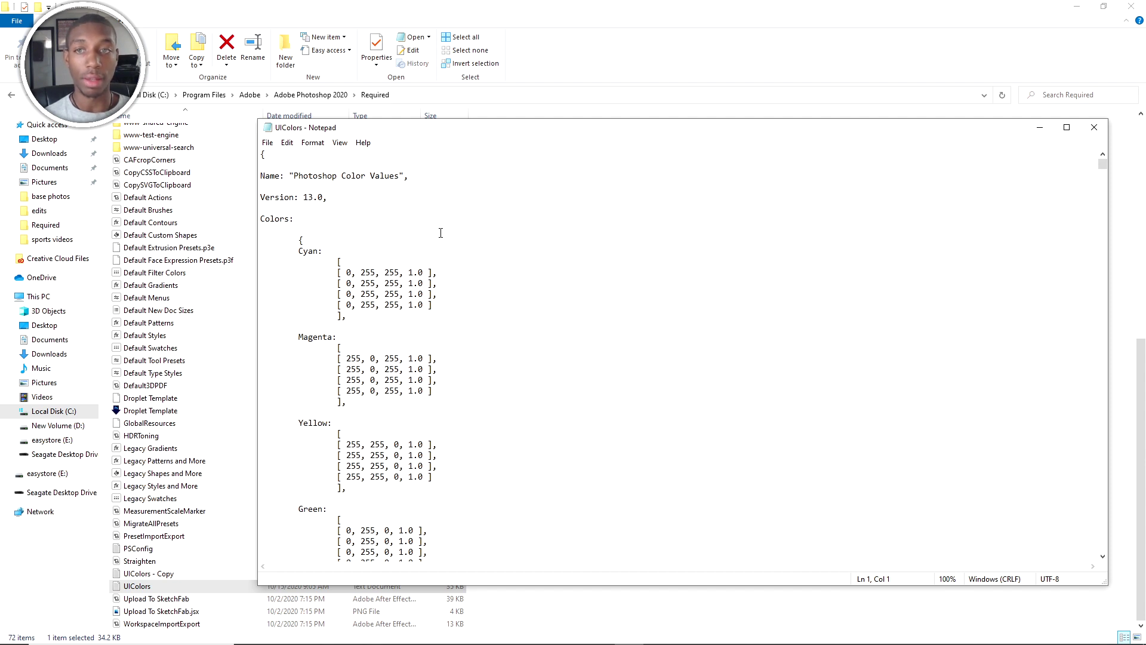
left_click(1093, 128)
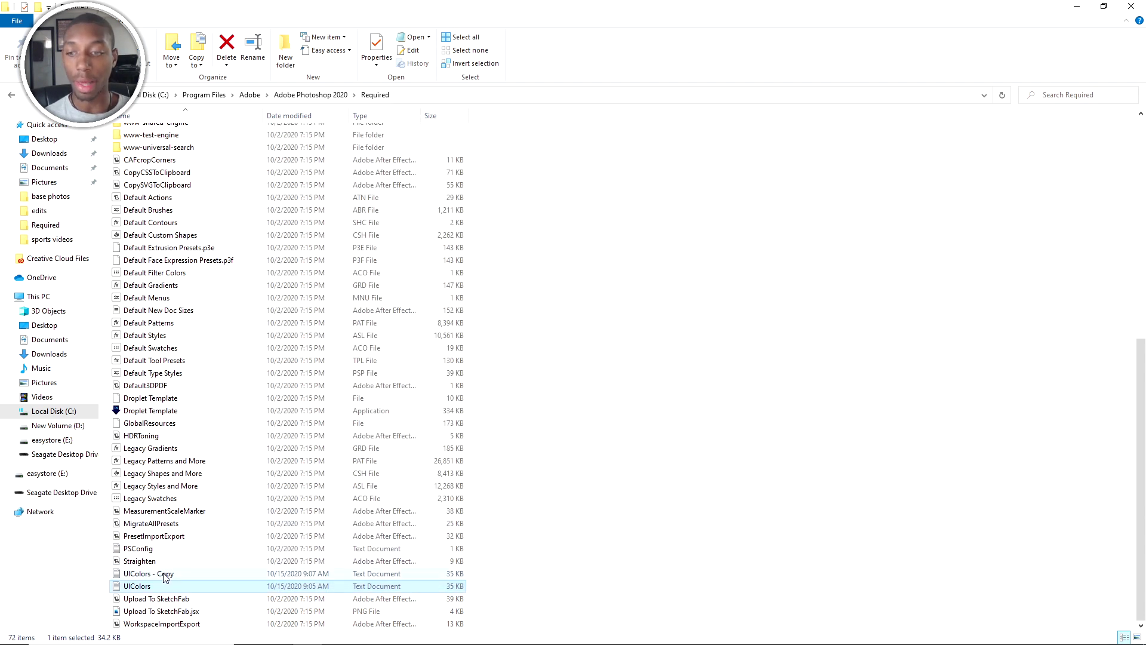
left_click(142, 576)
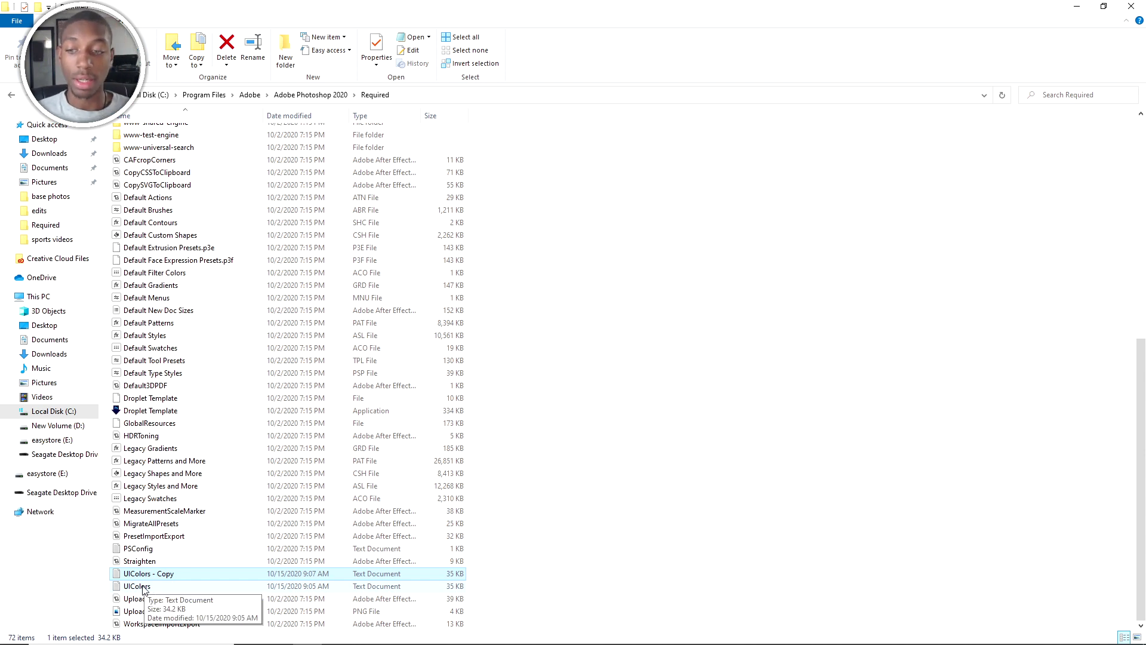
left_click(145, 587)
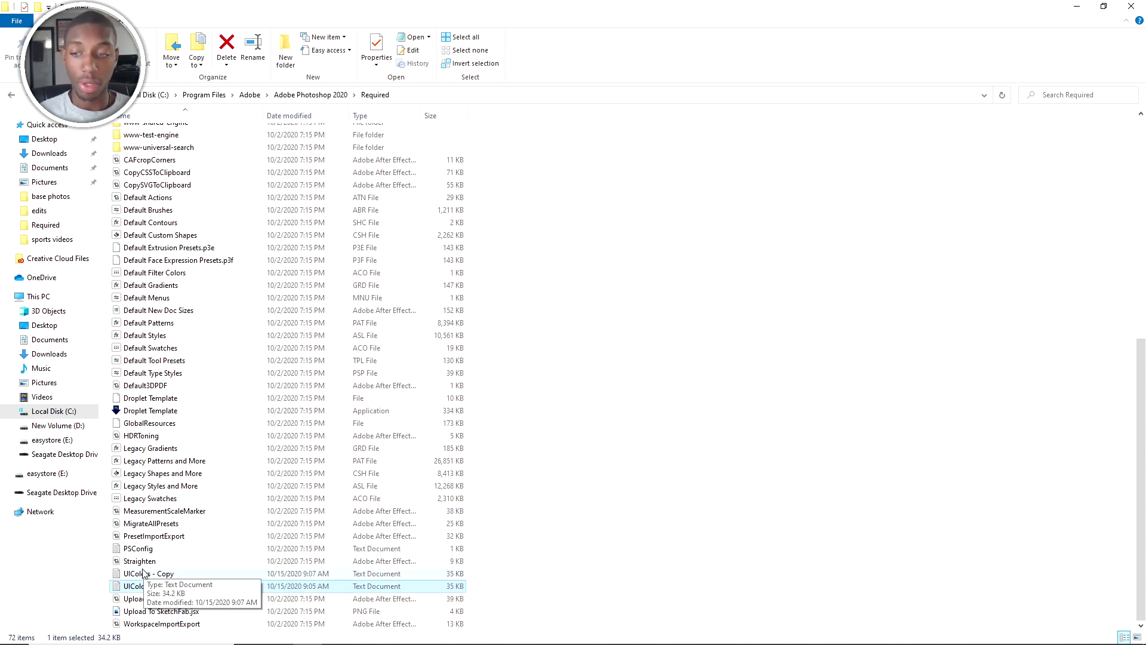
right_click(139, 588)
right_click(138, 591)
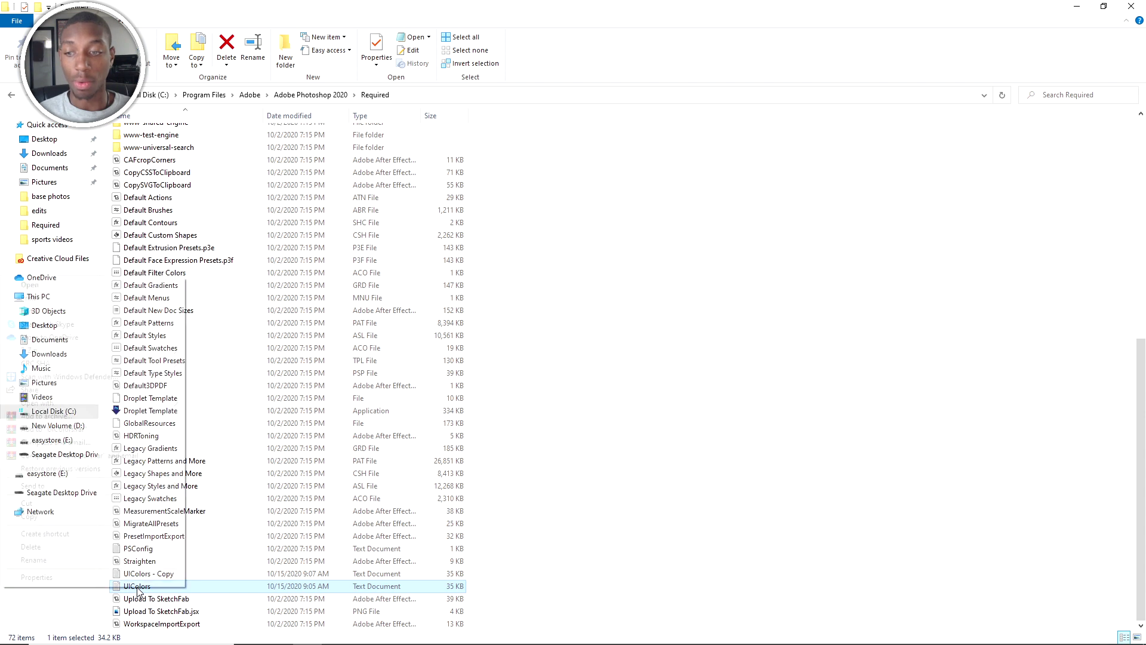
left_click(31, 518)
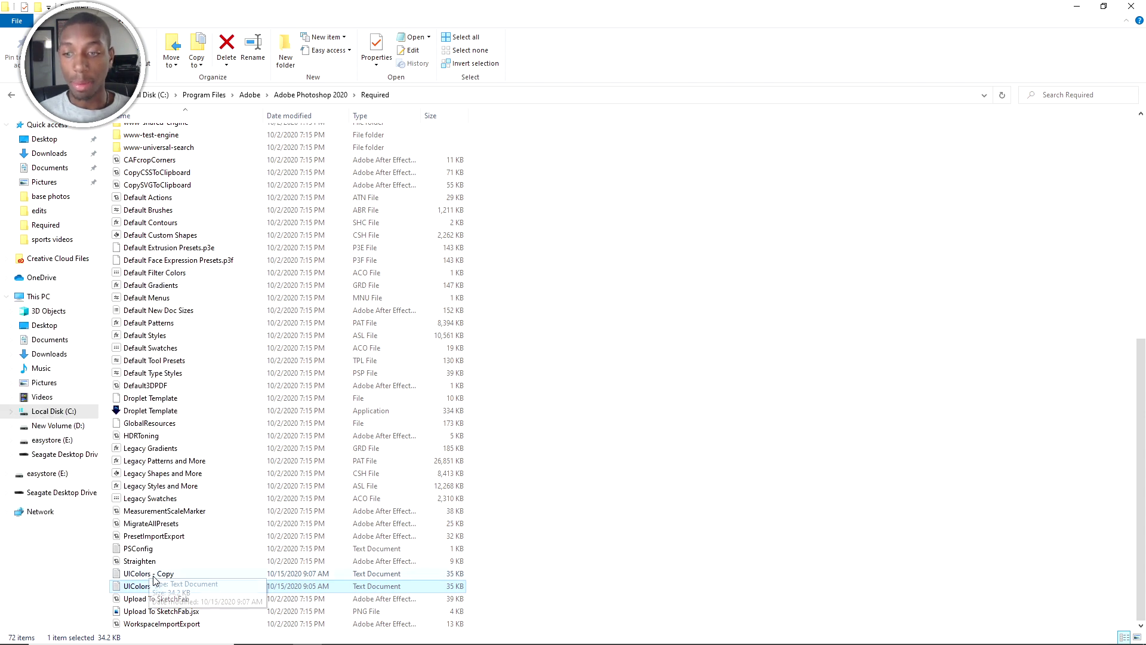
right_click(536, 568)
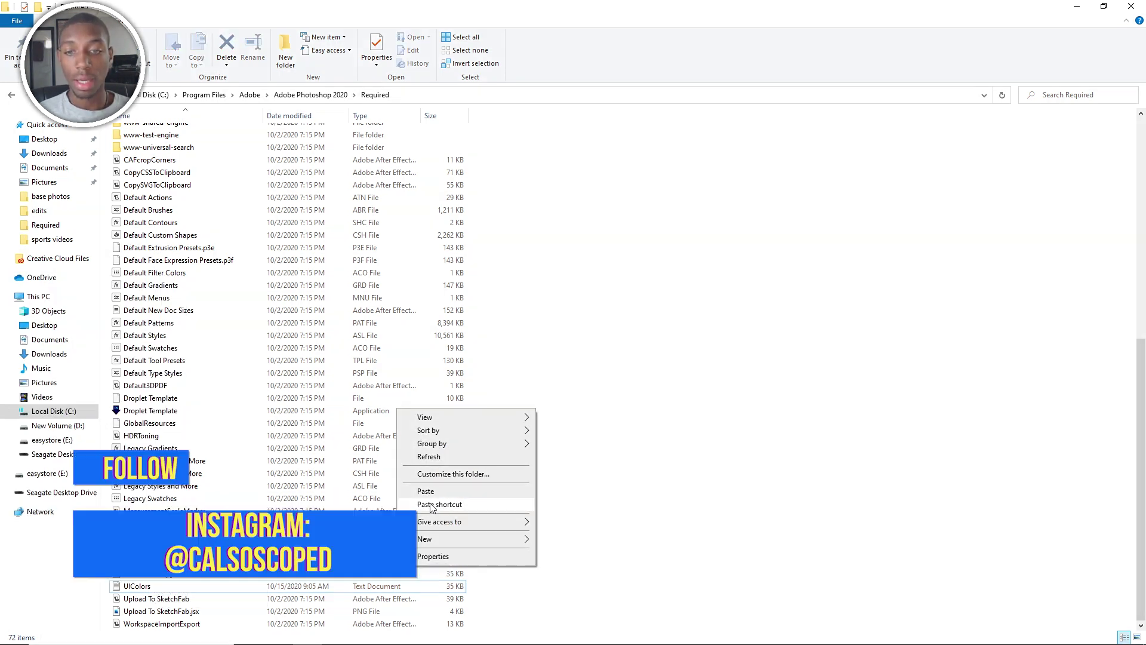
key("Escape")
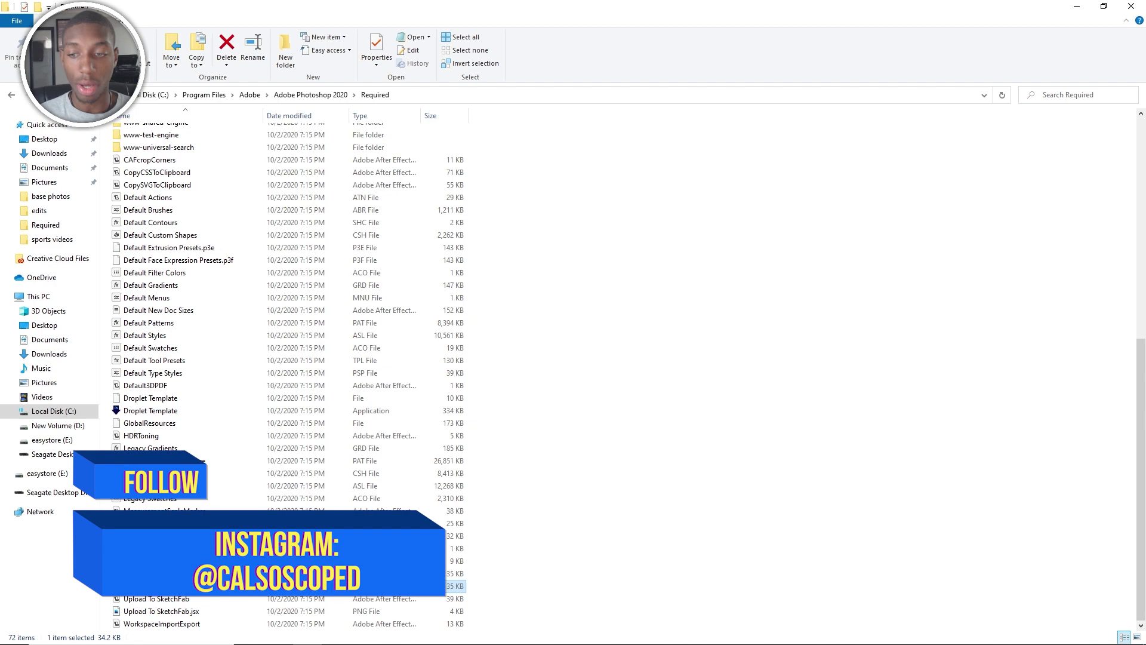
Open UIColors in Notepad and scroll to the ButtonUpFill entries
double_click(138, 586)
scroll(367, 438, "down", 7)
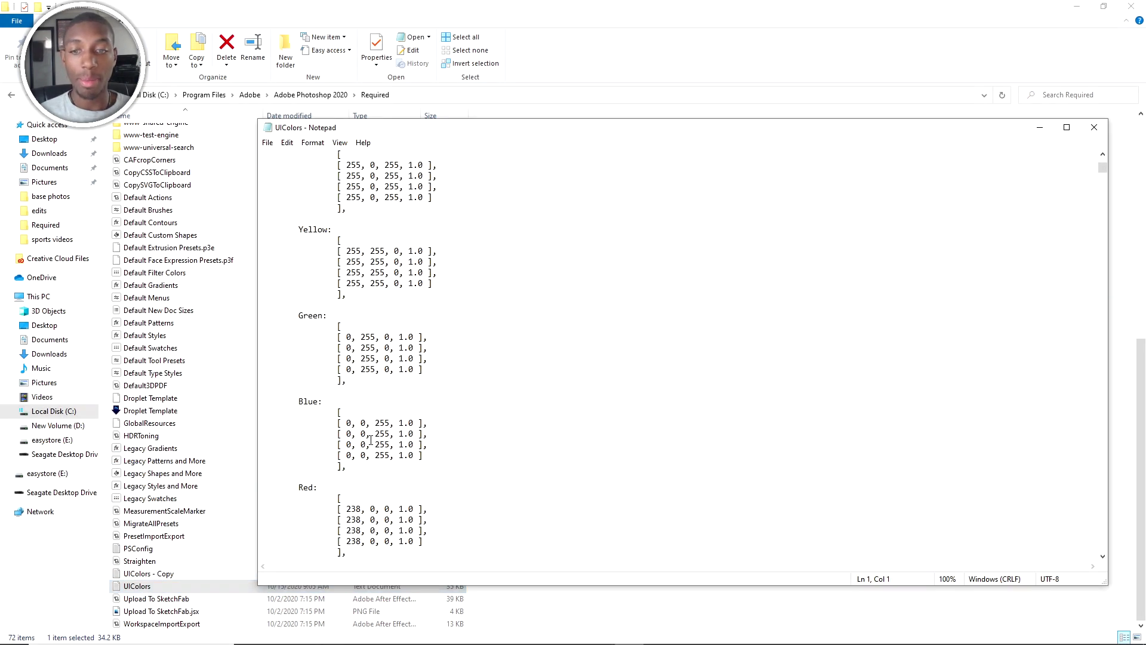
scroll(367, 437, "down", 4)
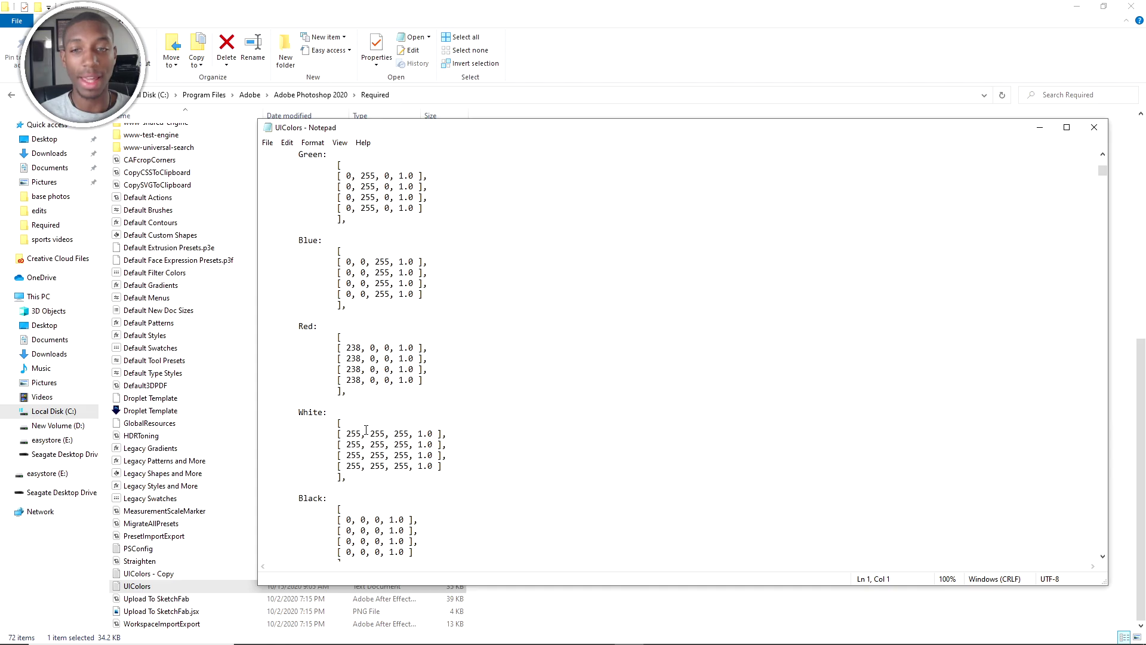
scroll(367, 430, "up", 1)
scroll(369, 429, "down", 1)
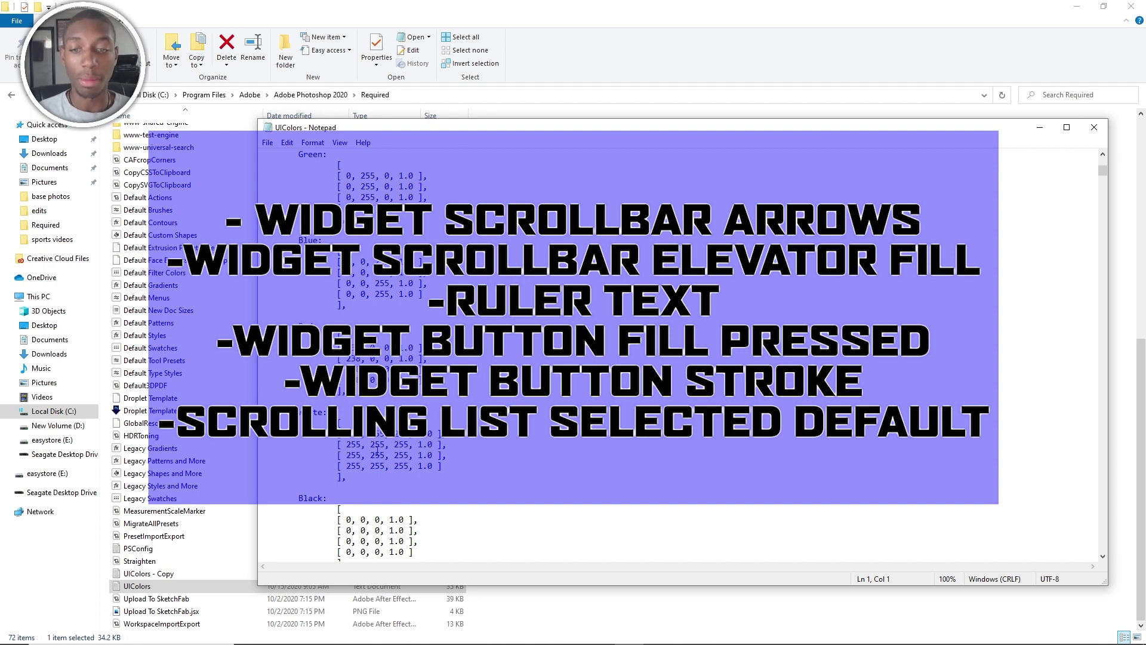
scroll(378, 450, "down", 6)
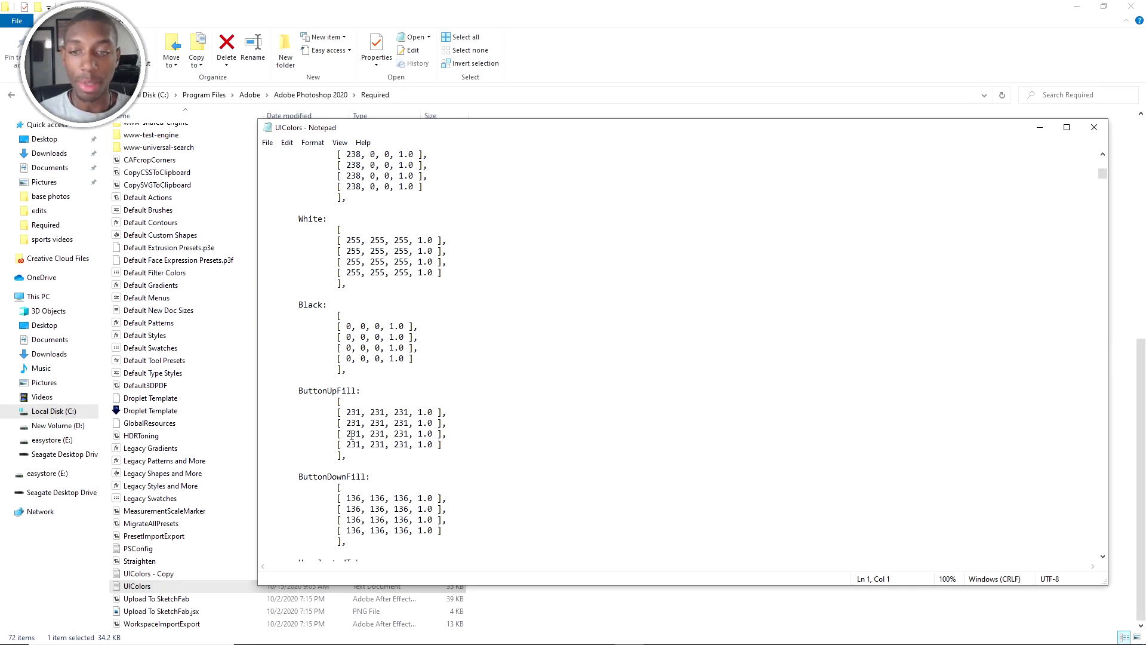
Select the 231, 231, 231 values on the first and fourth ButtonUpFill rows, then deselect
left_click_drag(348, 412, 410, 413)
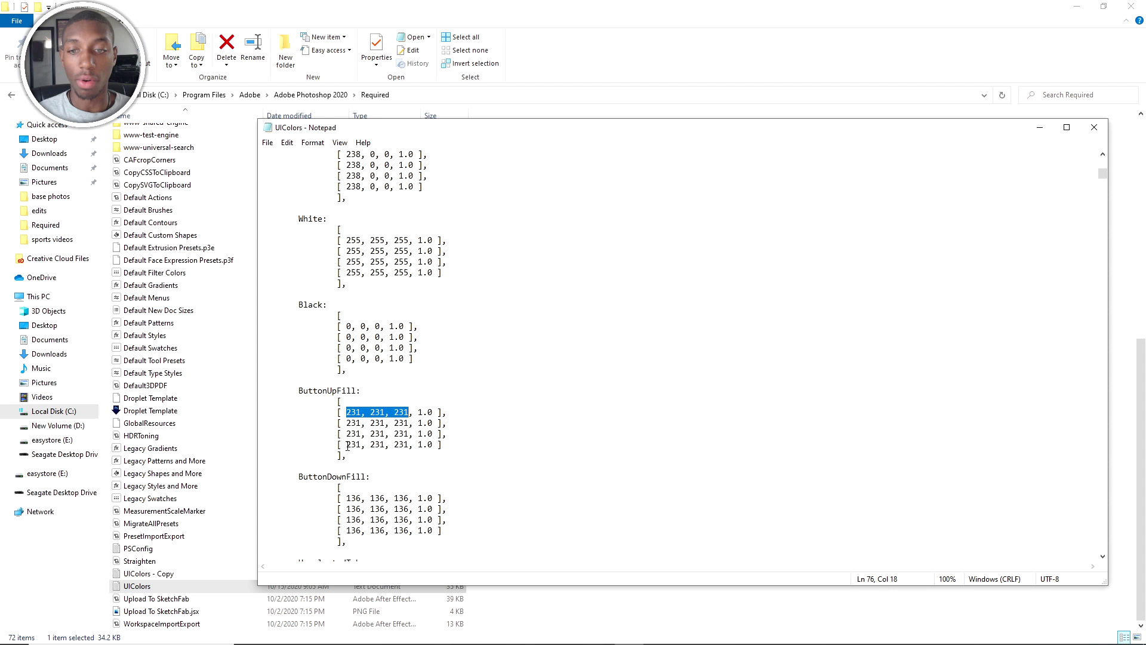
left_click_drag(342, 445, 410, 444)
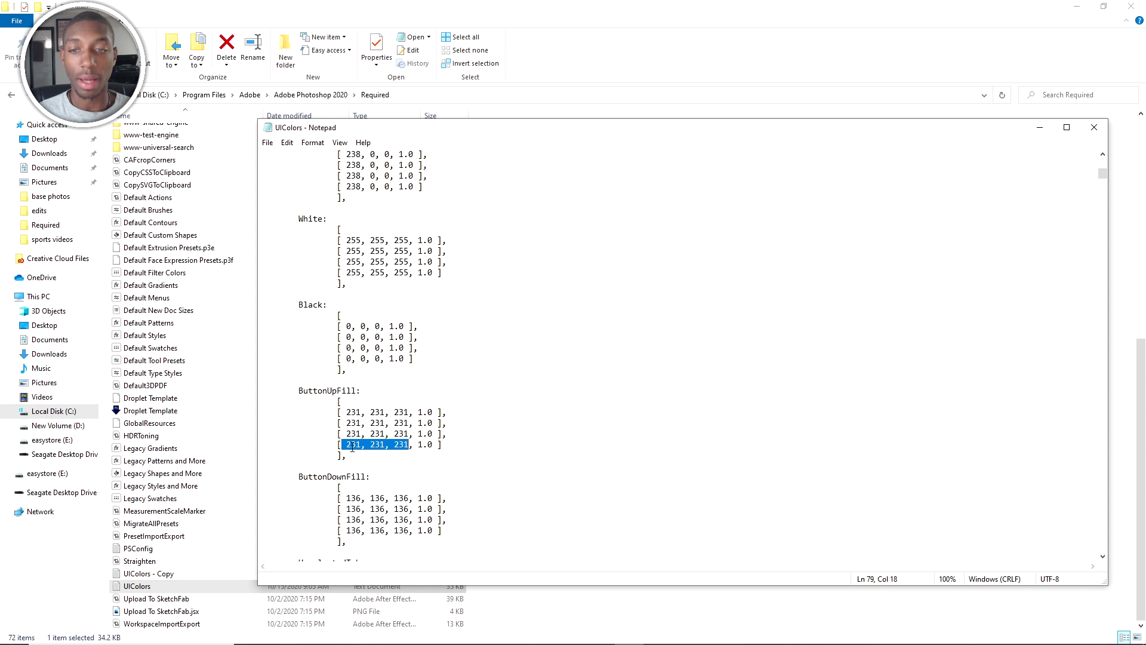
left_click(605, 389)
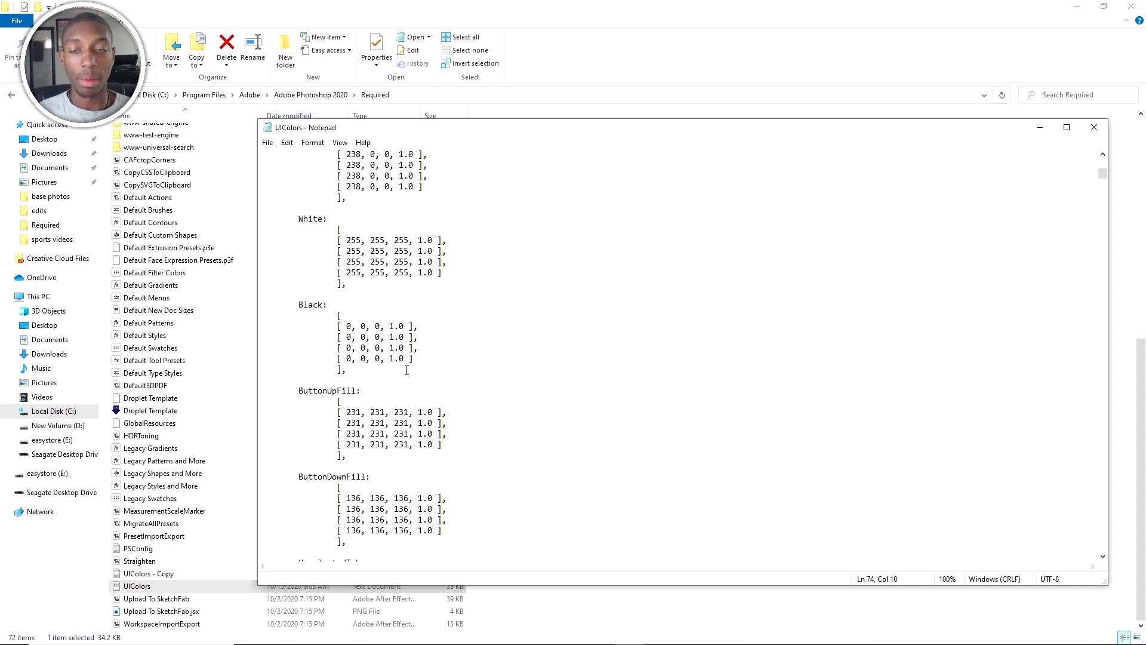
scroll(407, 370, "up", 1)
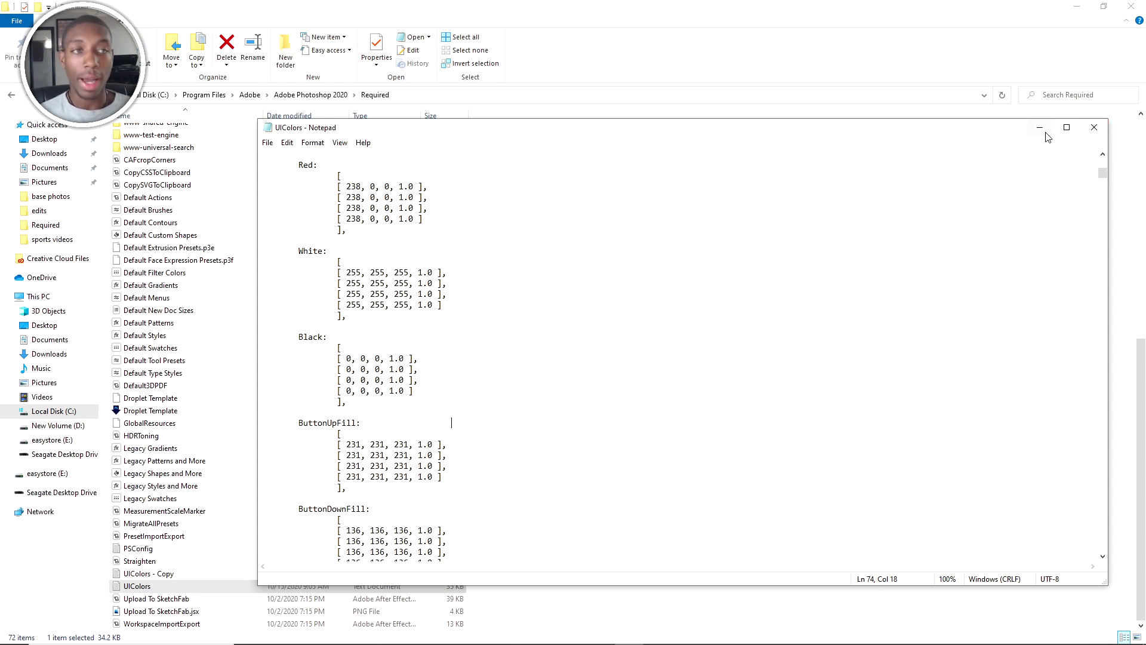
Close UIColors and rerun the 'hex color' Google search in Chrome
left_click(1100, 133)
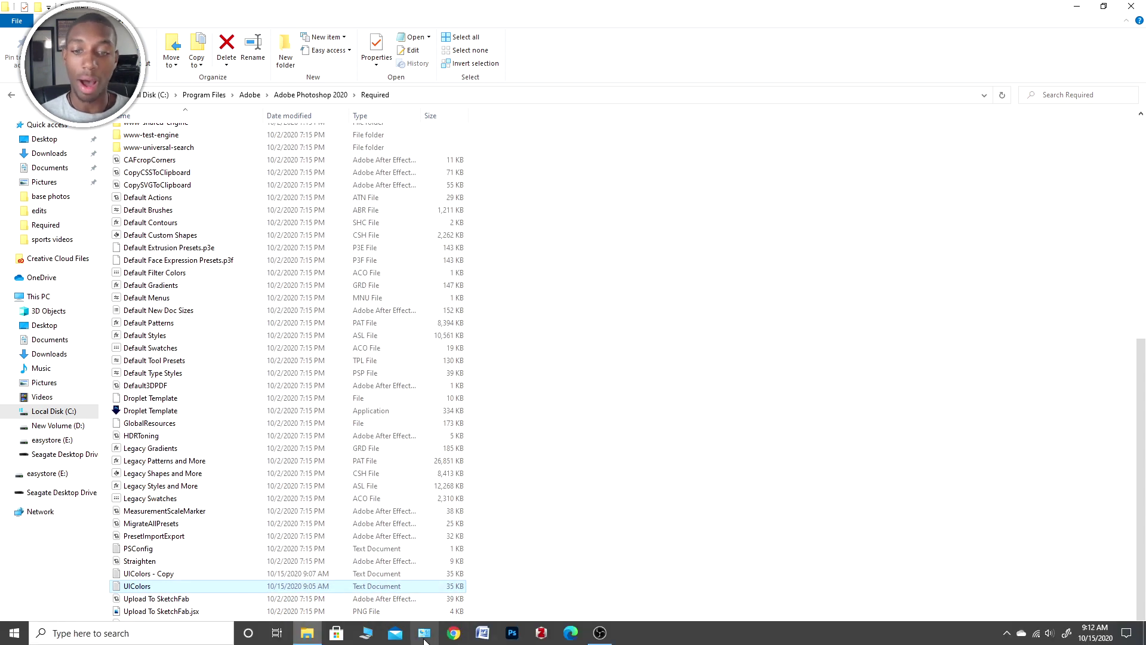
left_click(453, 633)
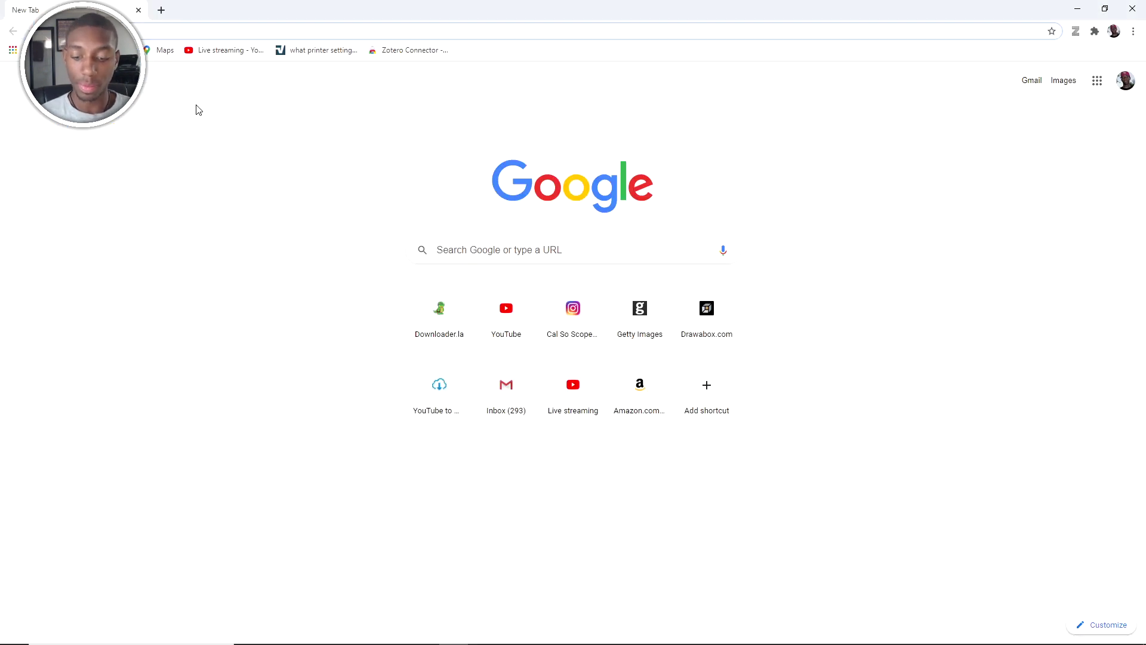
left_click(517, 253)
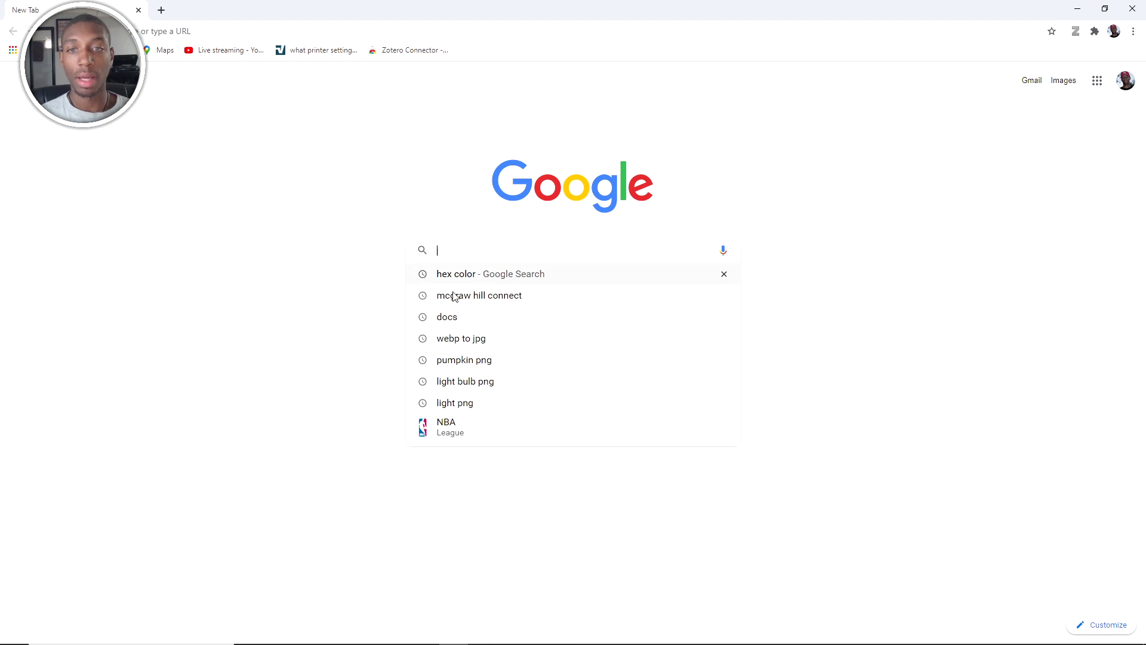
left_click(470, 280)
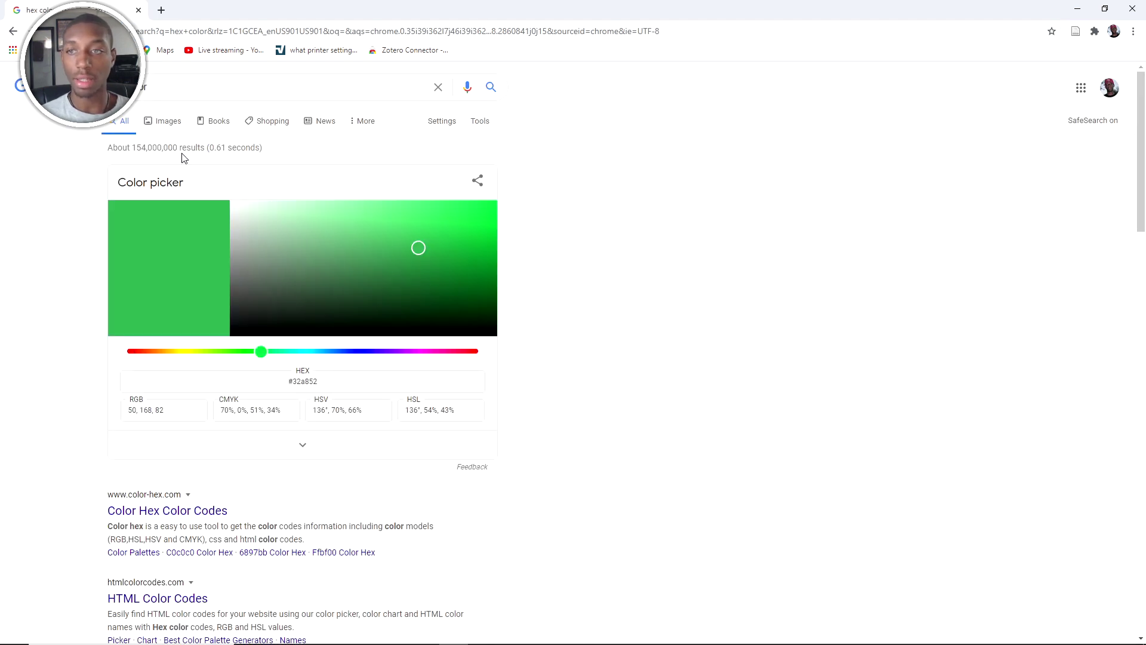
Set the color picker to bright blue #0055ff and select its RGB value 0, 85, 255
left_click_drag(262, 357, 342, 352)
left_click_drag(418, 248, 583, 148)
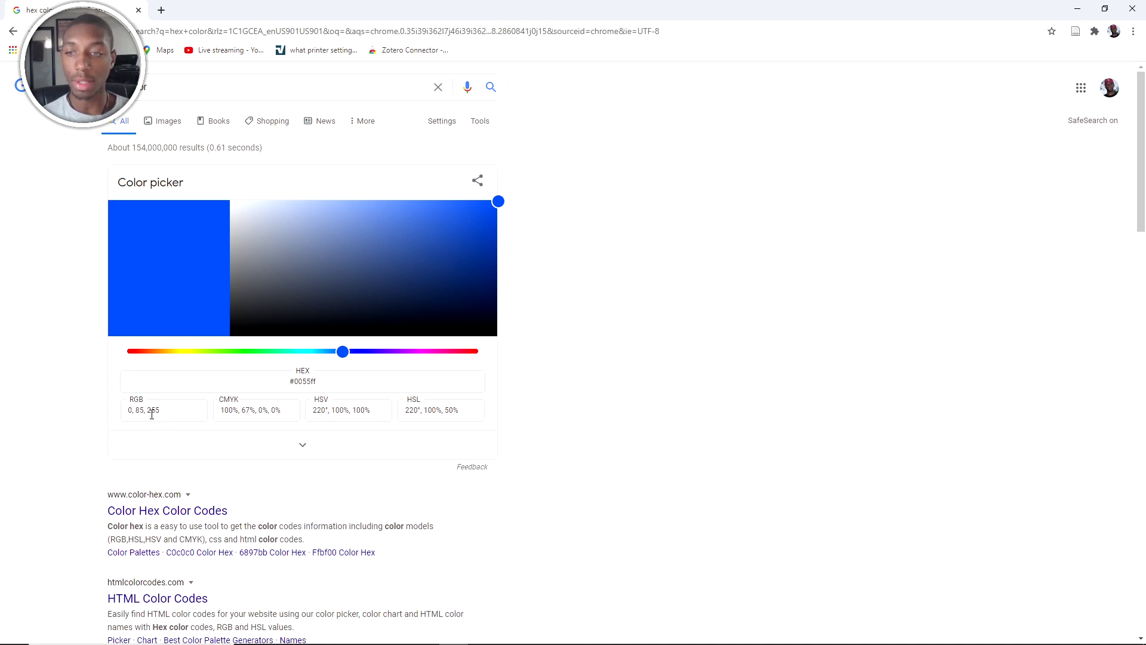
left_click_drag(161, 409, 72, 412)
key("ctrl+c")
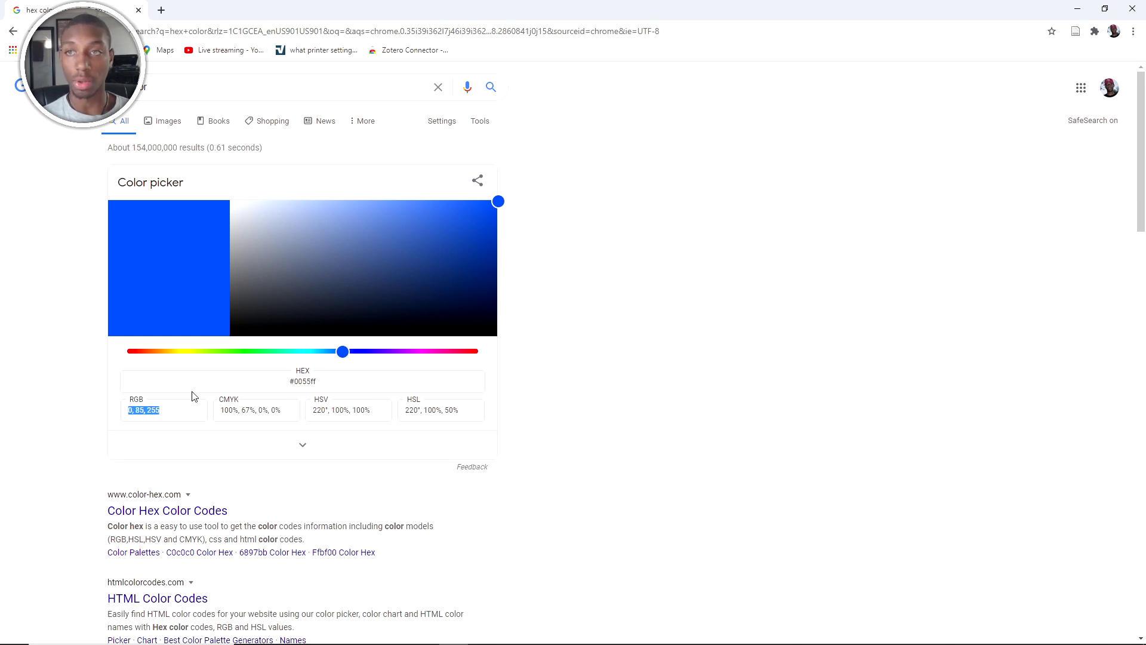
Open a new blank Chrome tab beside the hex color search
left_click(162, 11)
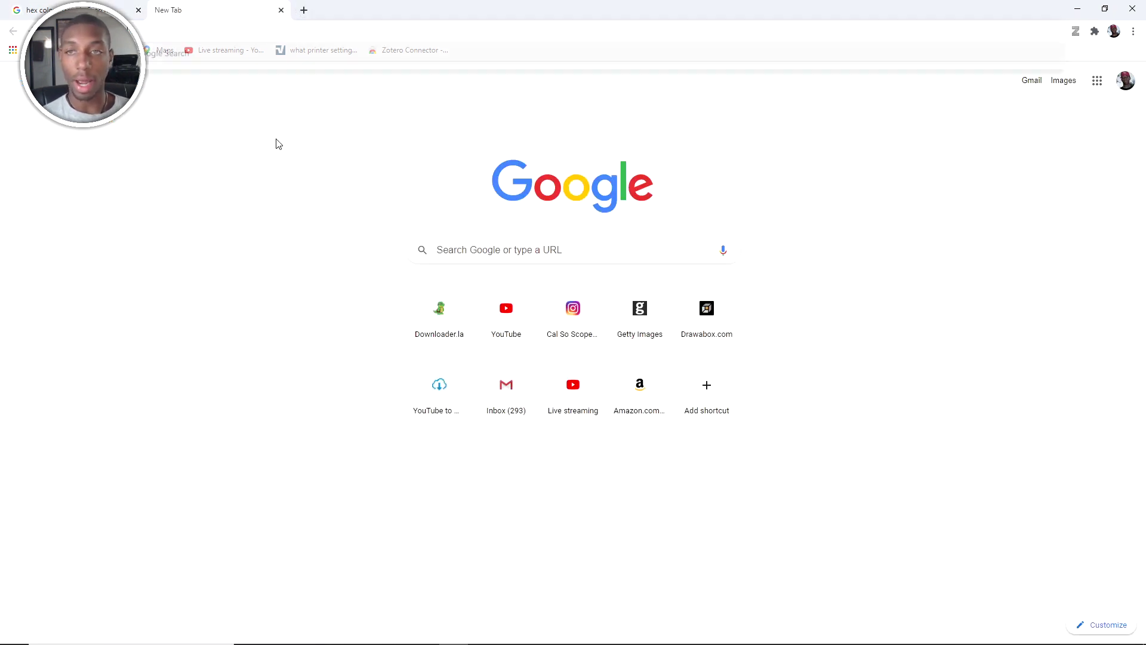
key("ctrl+v")
left_click(103, 203)
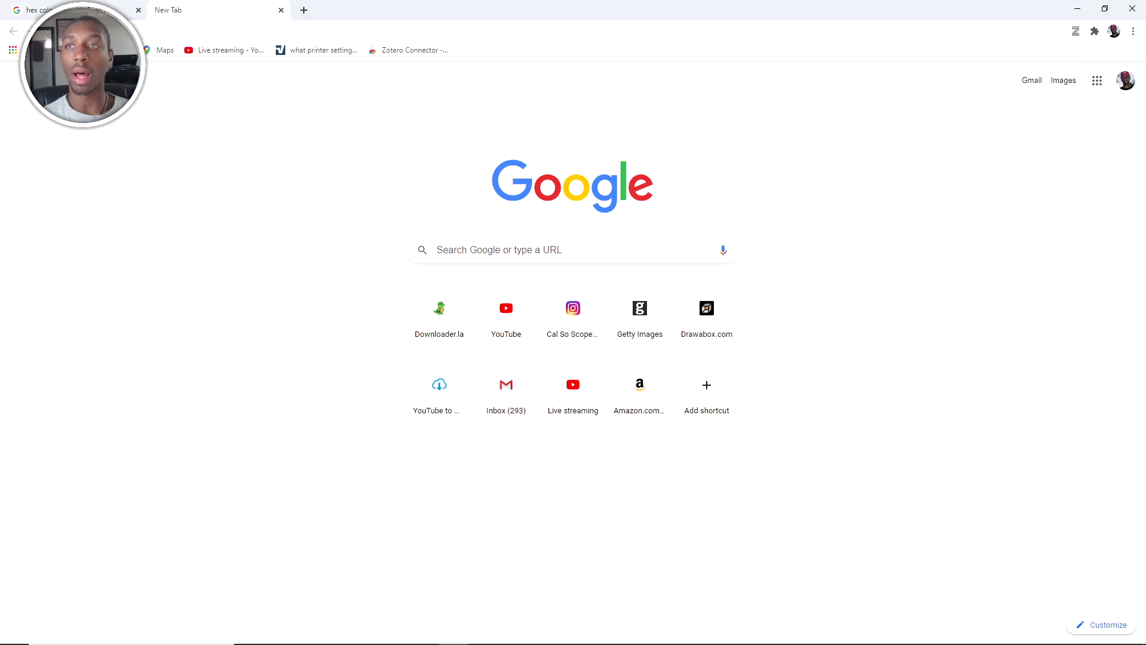
mouse_move(311, 642)
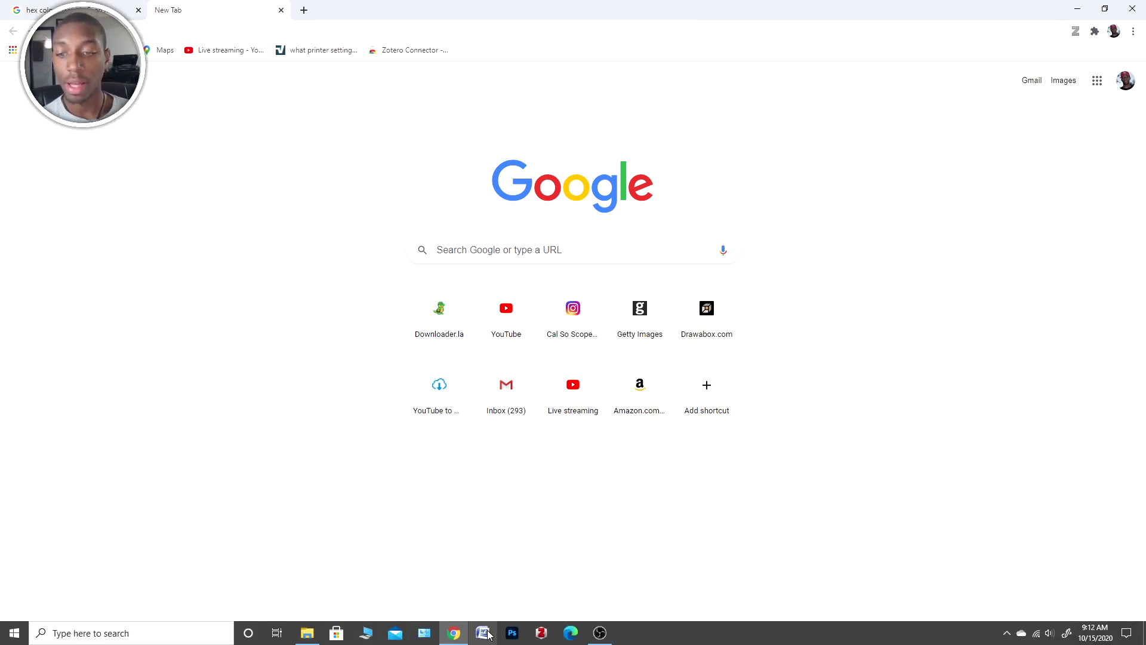
Open the Security tab of the UIColors file's Properties in the Required folder
left_click(303, 636)
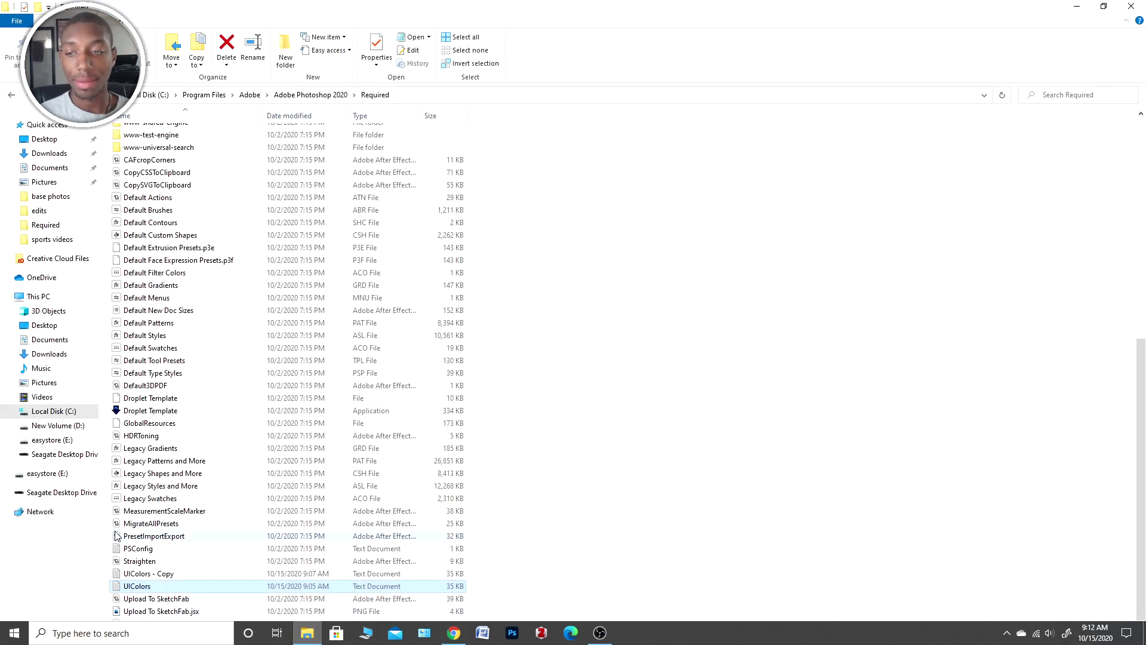
right_click(127, 590)
left_click(89, 582)
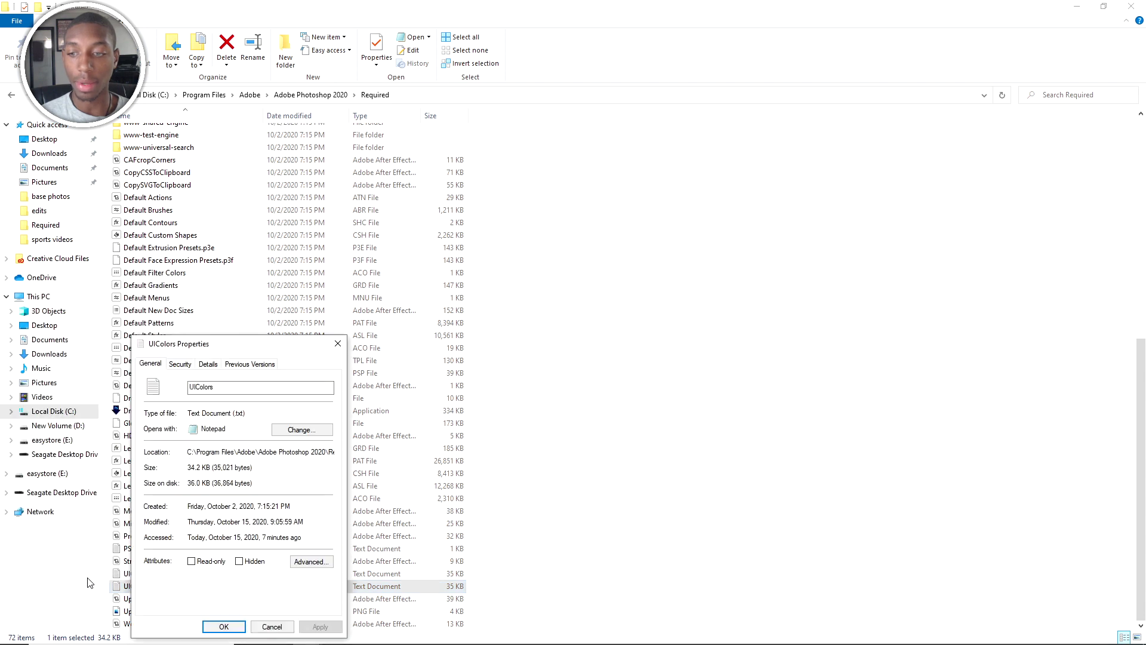
left_click(253, 625)
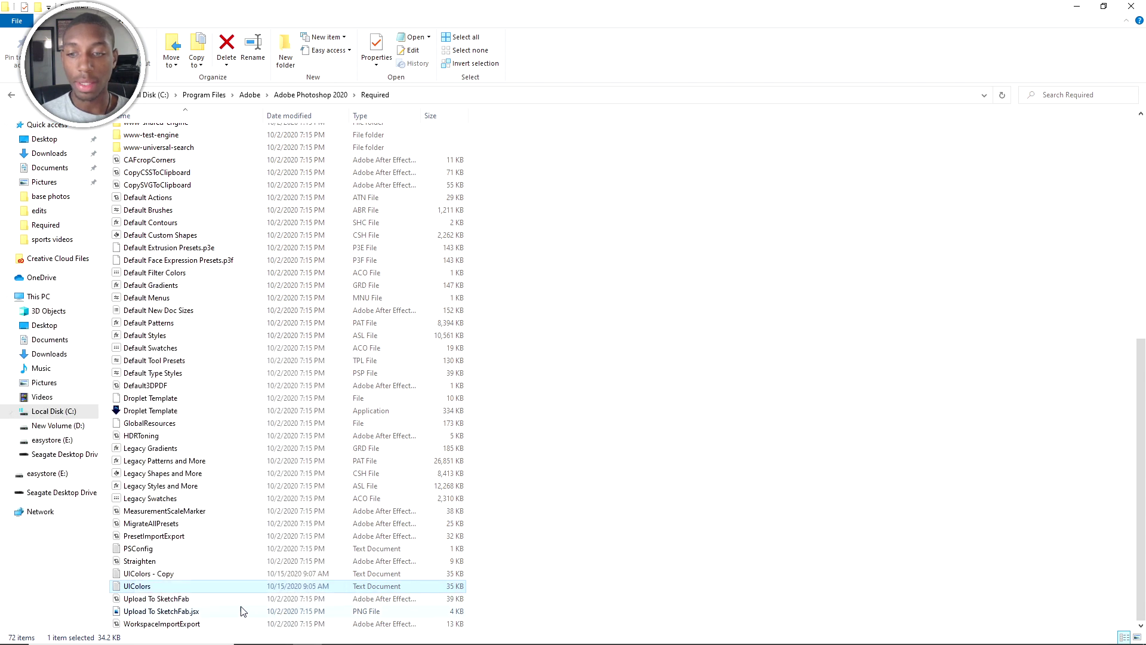
right_click(132, 589)
left_click(105, 583)
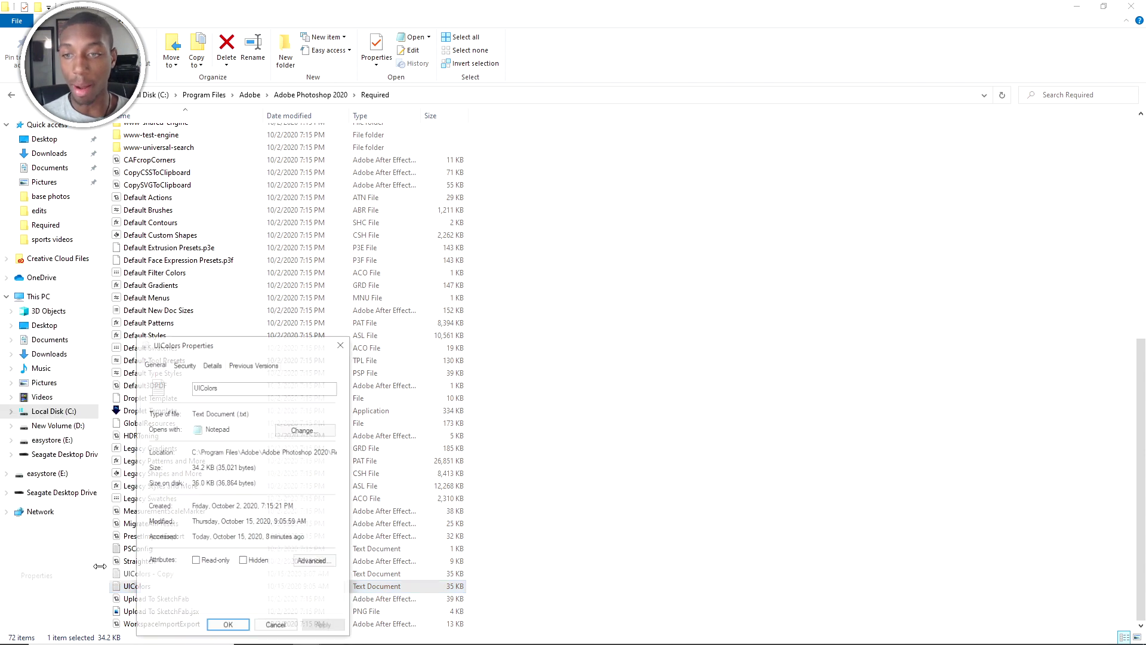
left_click(185, 365)
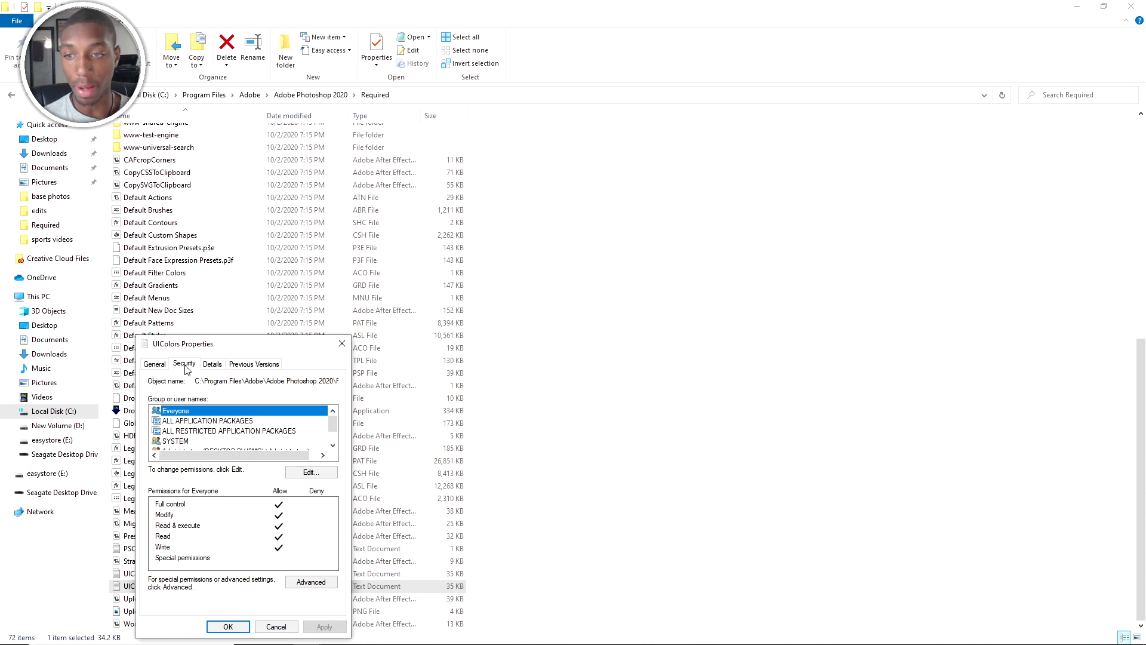
Add the Everyone group to UIColors' permissions with Full control
left_click(309, 473)
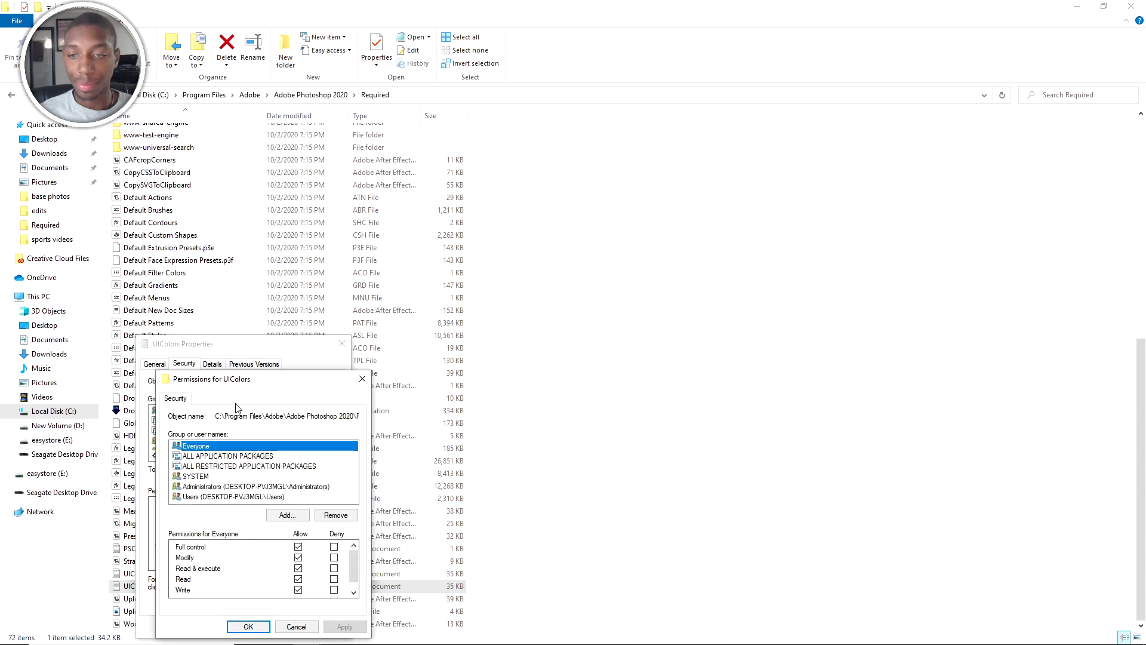
left_click(288, 516)
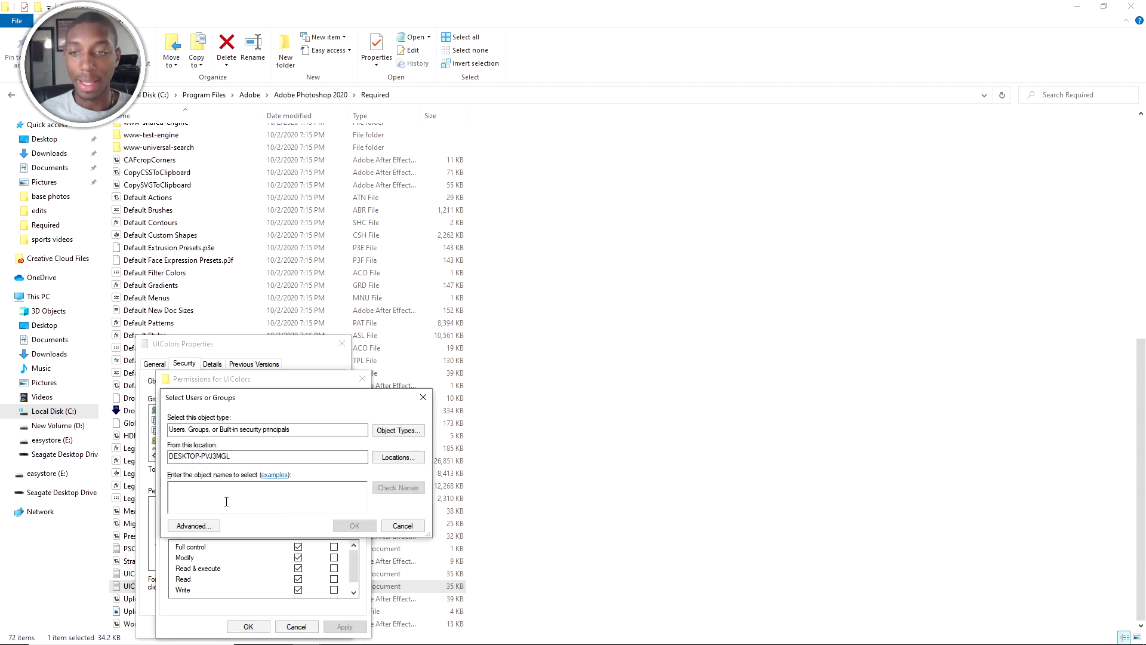
type("Everyone")
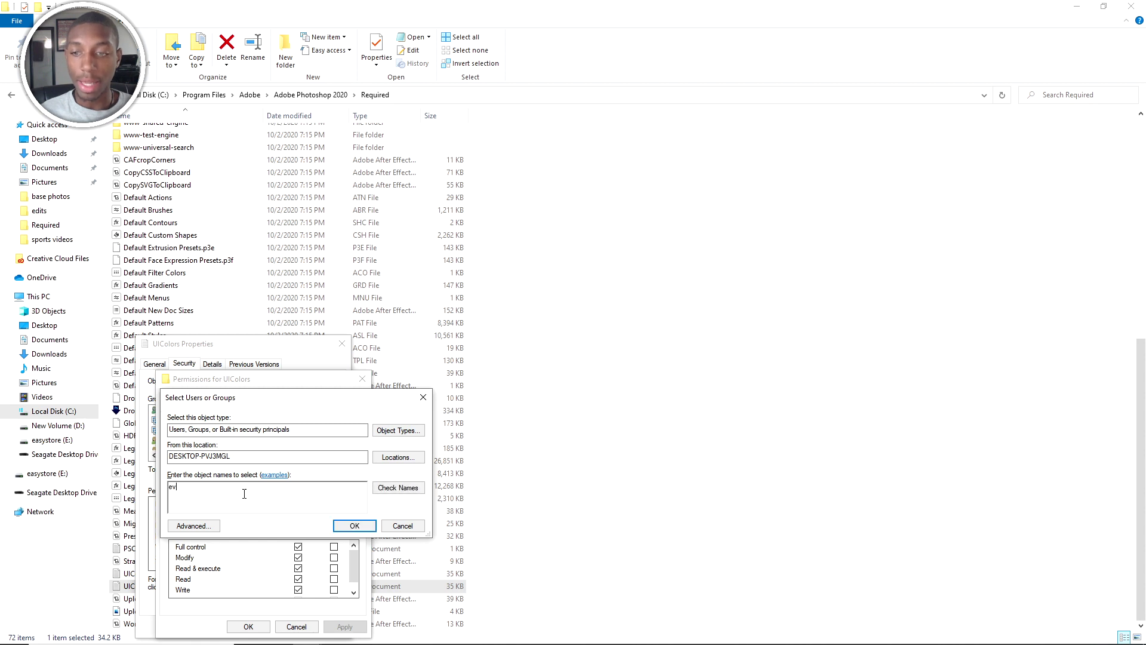
left_click(354, 525)
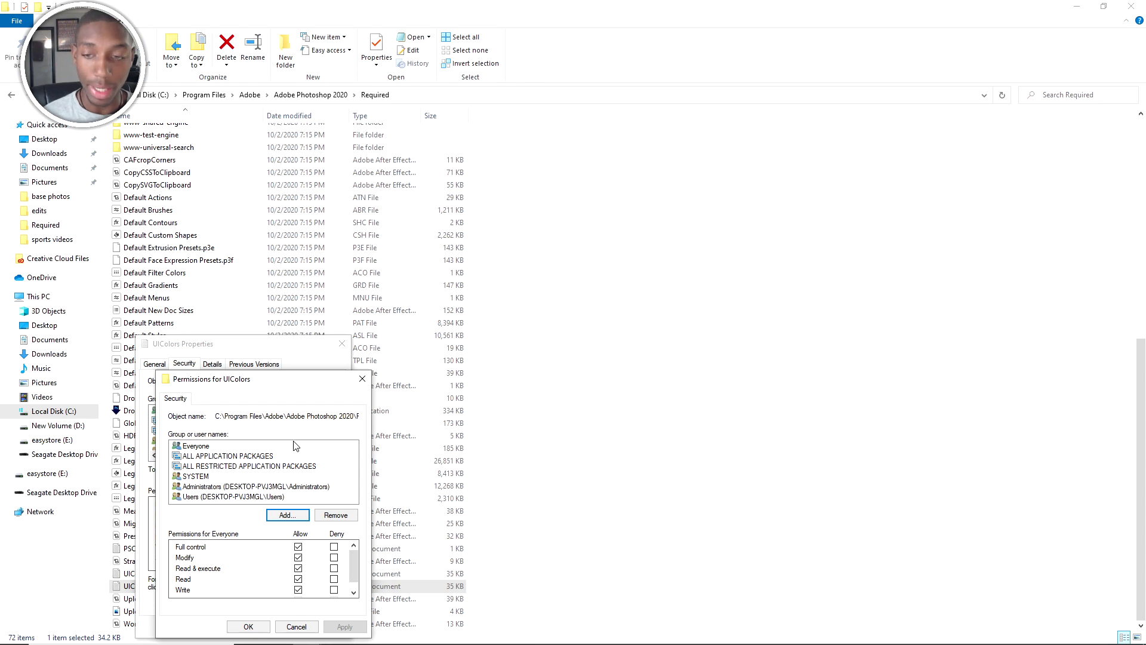
left_click(297, 627)
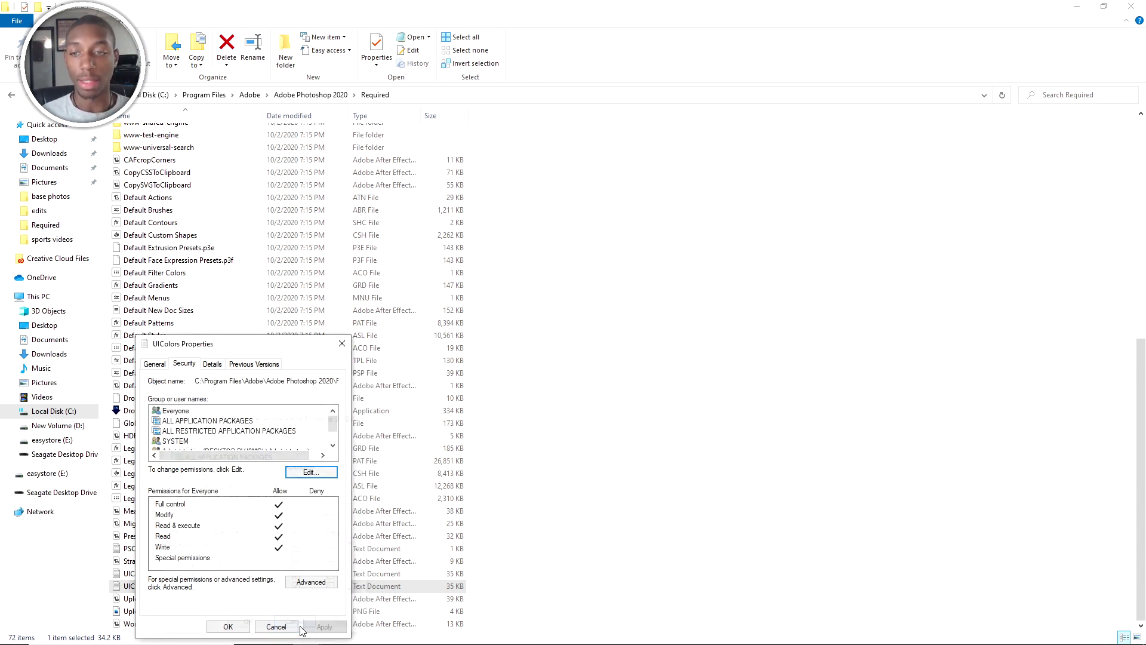
Apply the new permissions and open UIColors in Notepad at WidgetScrollbarElevatorFill
left_click(227, 627)
double_click(136, 587)
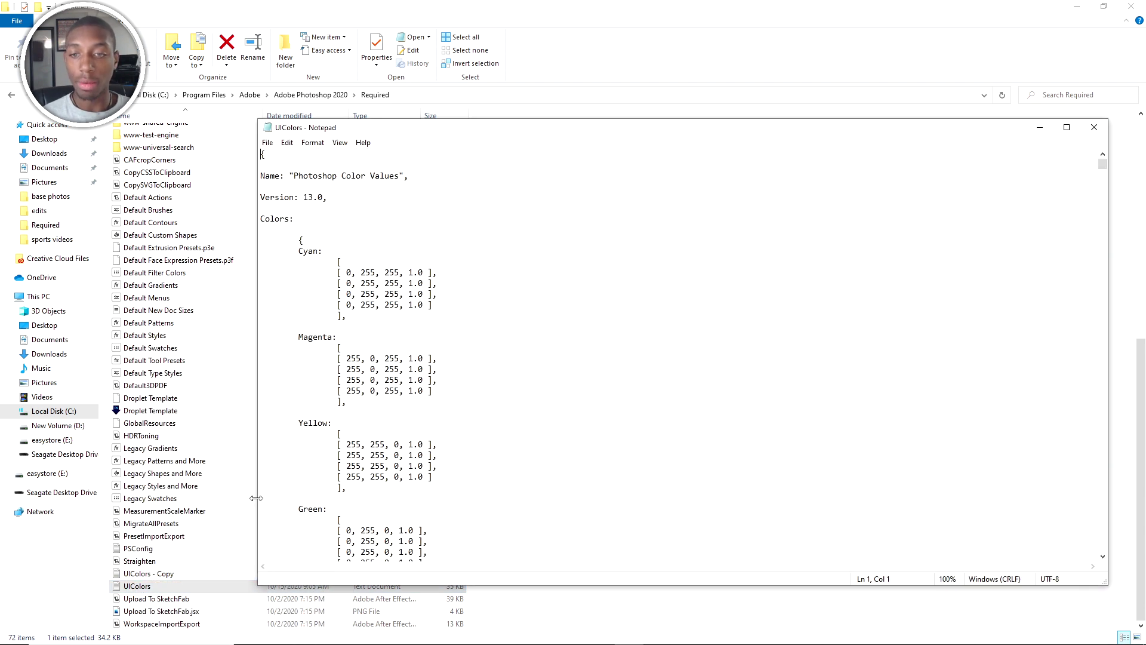
scroll(376, 400, "down", 9)
scroll(376, 403, "down", 2)
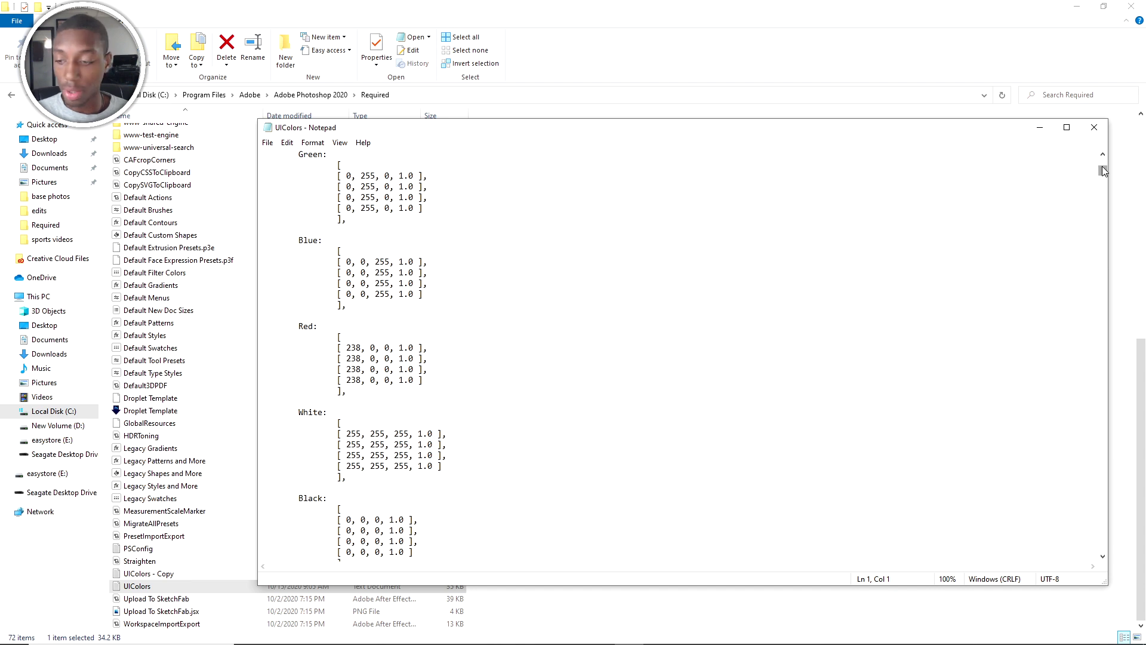
left_click_drag(1104, 173, 1127, 444)
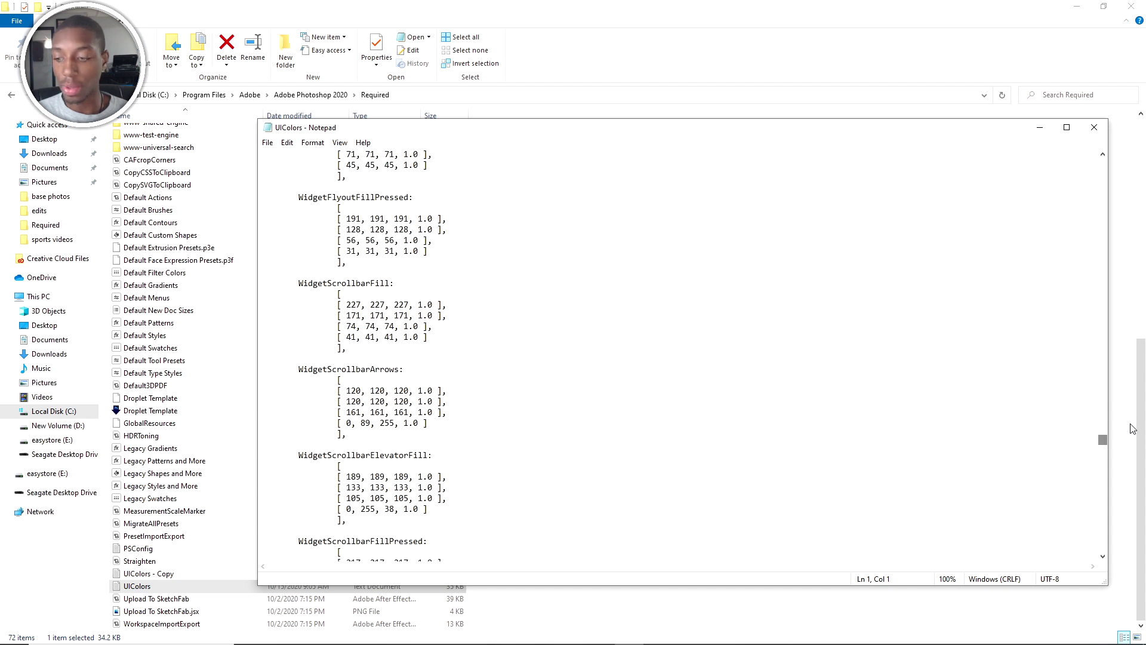
Replace WidgetScrollbarElevatorFill's 0, 255, 38 values with the blue 0, 85, 255
left_click(345, 512)
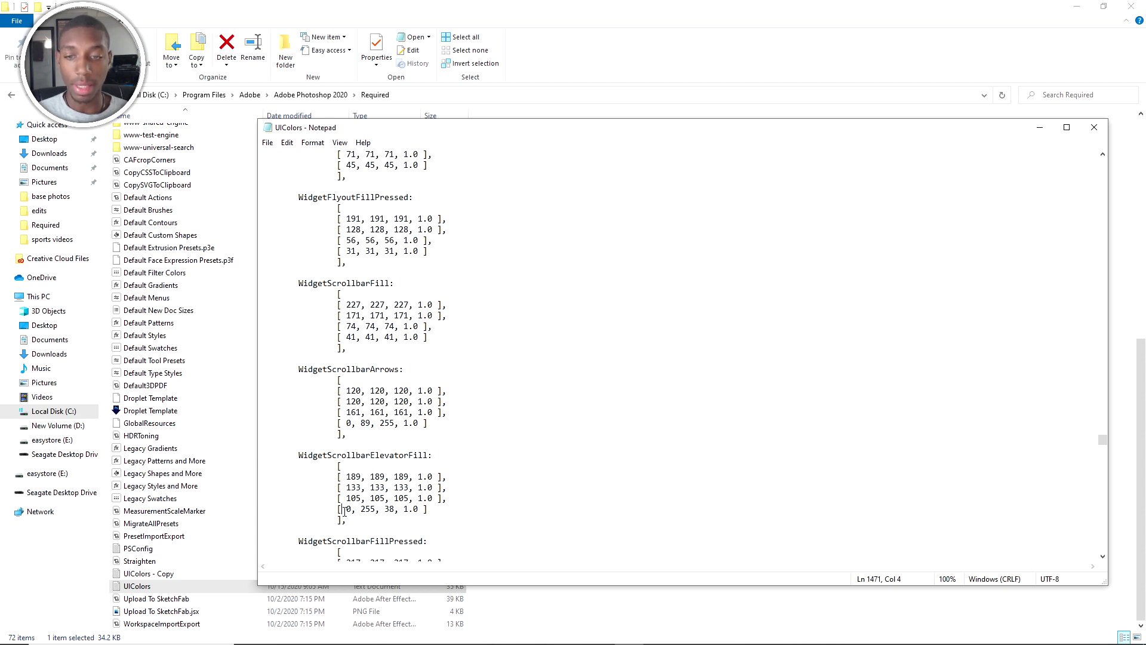
left_click_drag(345, 510, 399, 510)
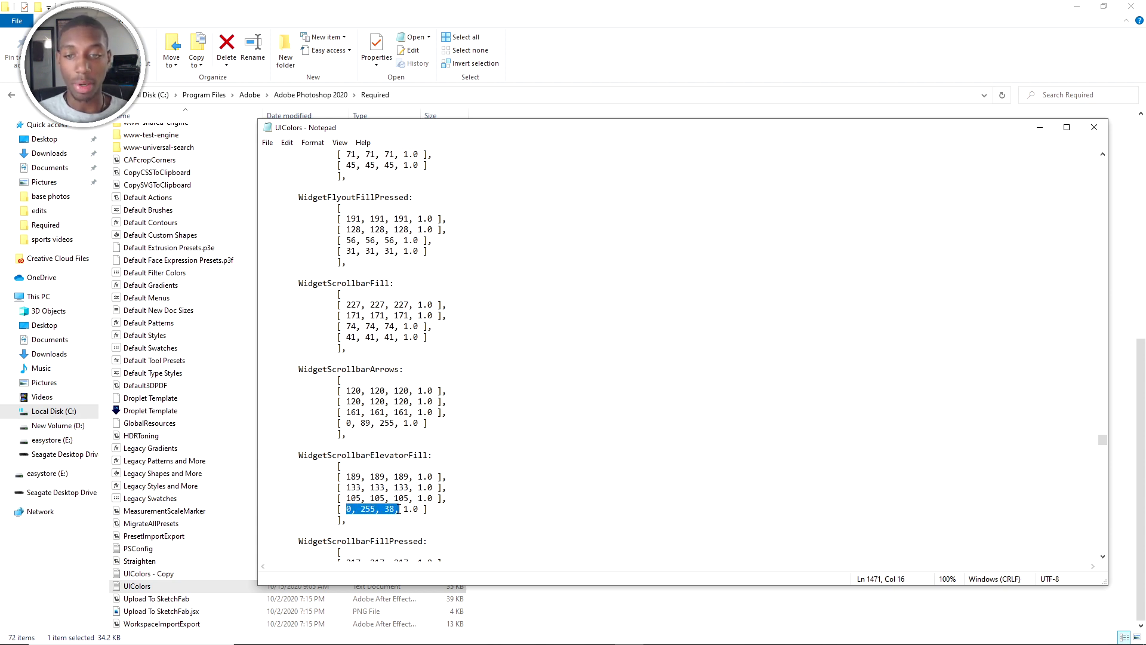
type("0, 85, 255")
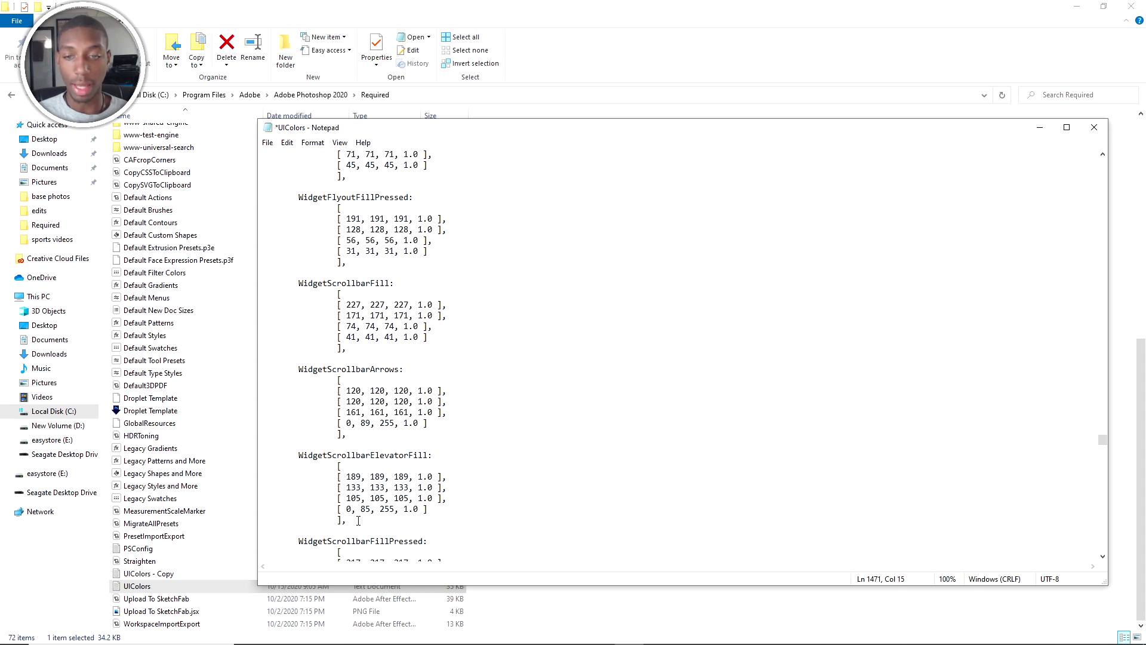
key("ctrl+z")
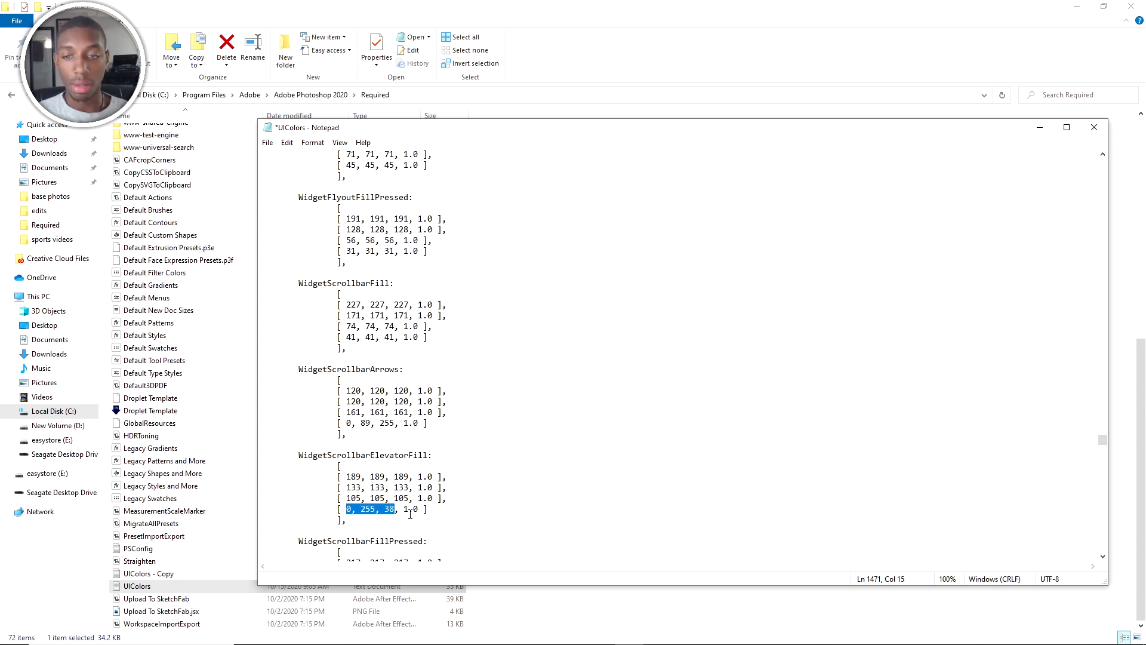
type("0, 85, 255")
key("ctrl+g")
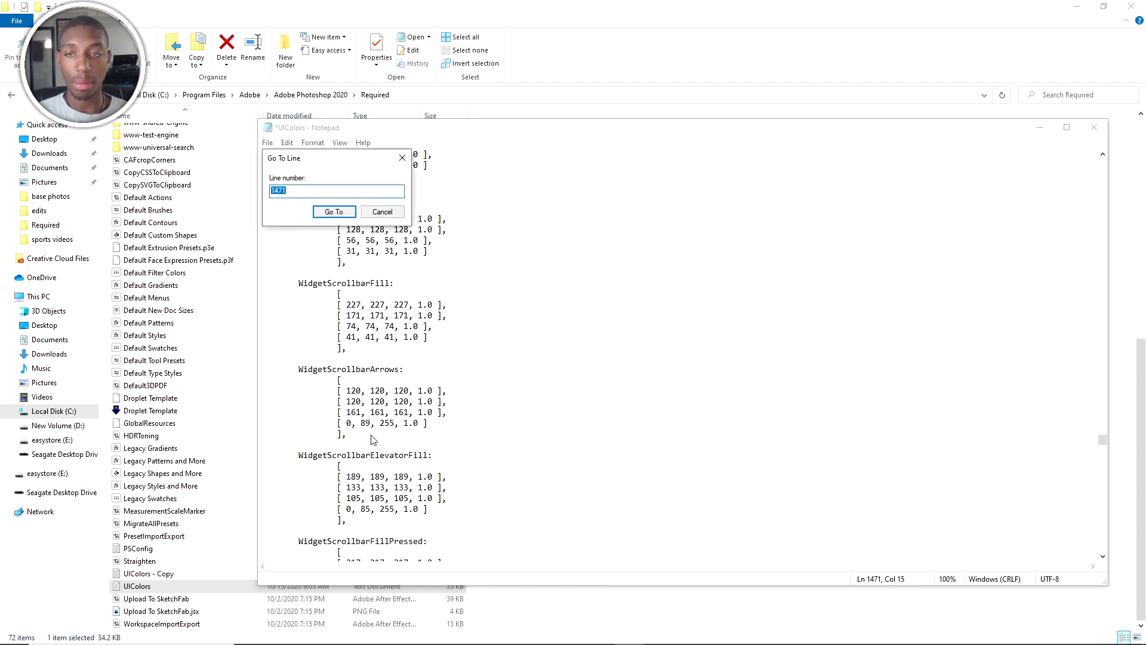
left_click(388, 214)
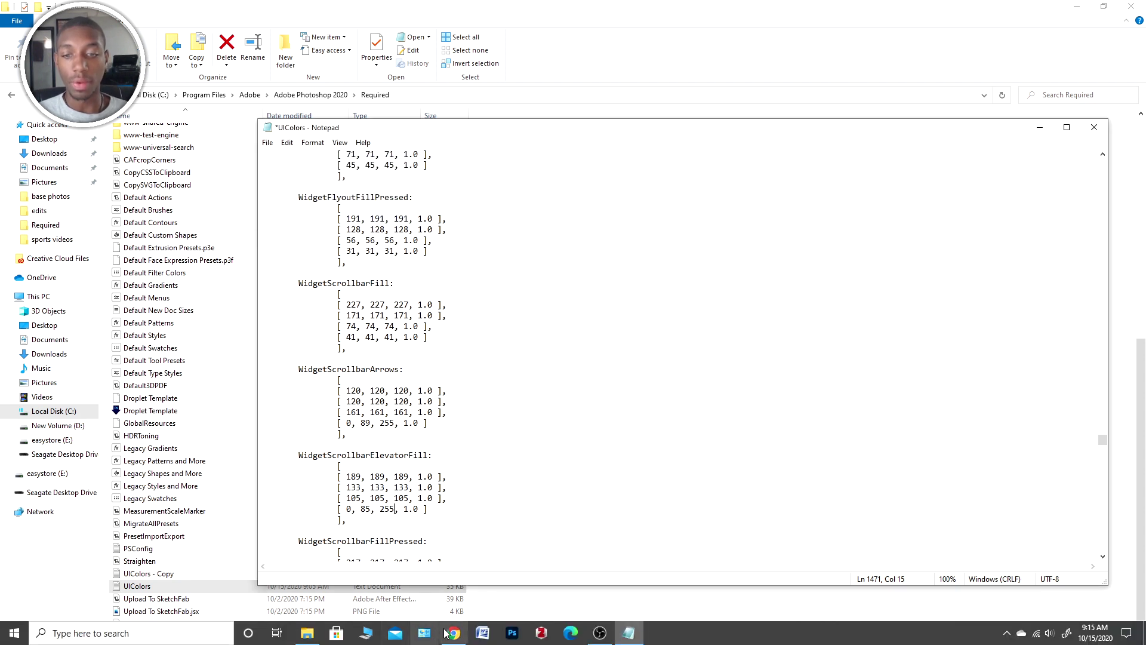
Bring the edited UIColors back up in Notepad, save it with File > Save, and close it
left_click(448, 633)
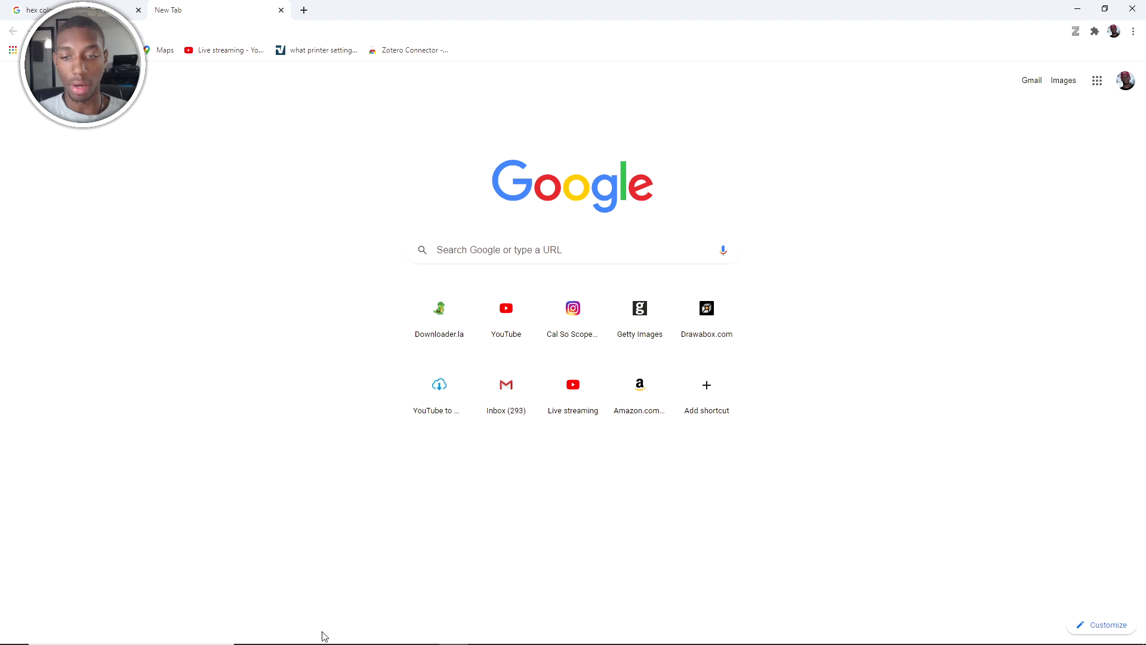
left_click(319, 636)
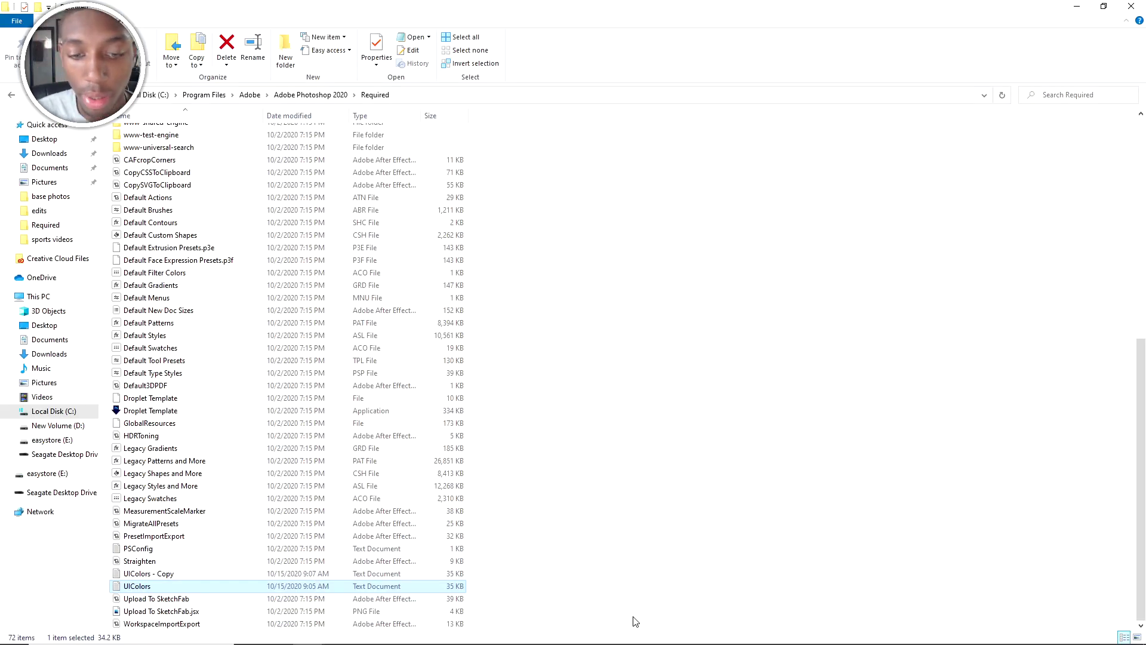
left_click(624, 633)
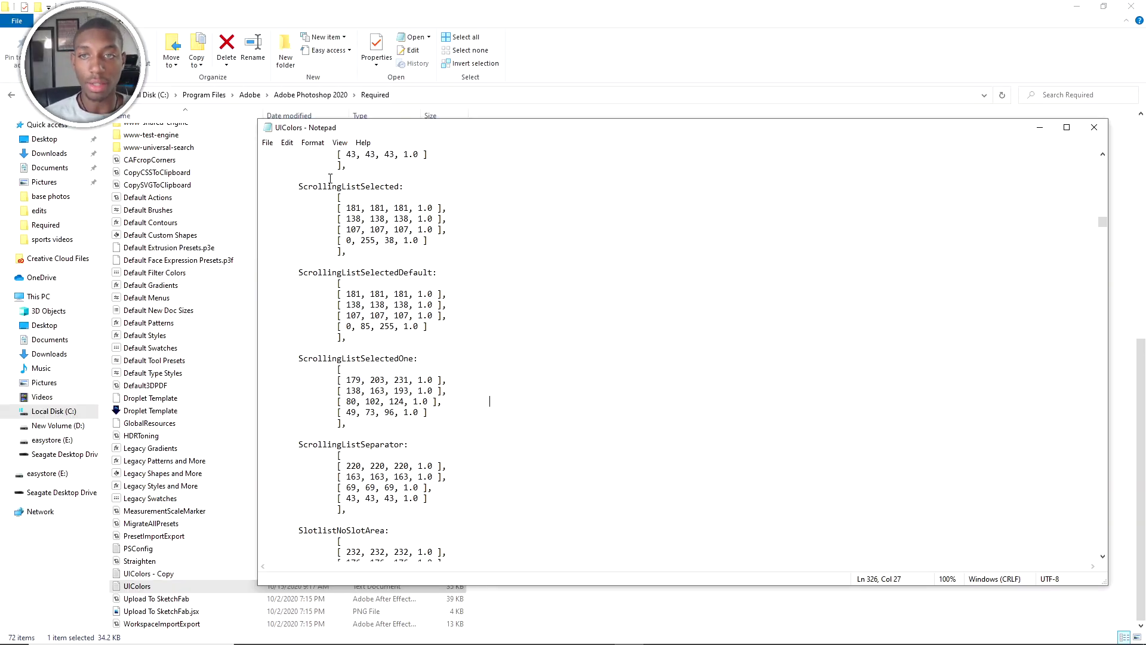
left_click(267, 143)
left_click(292, 193)
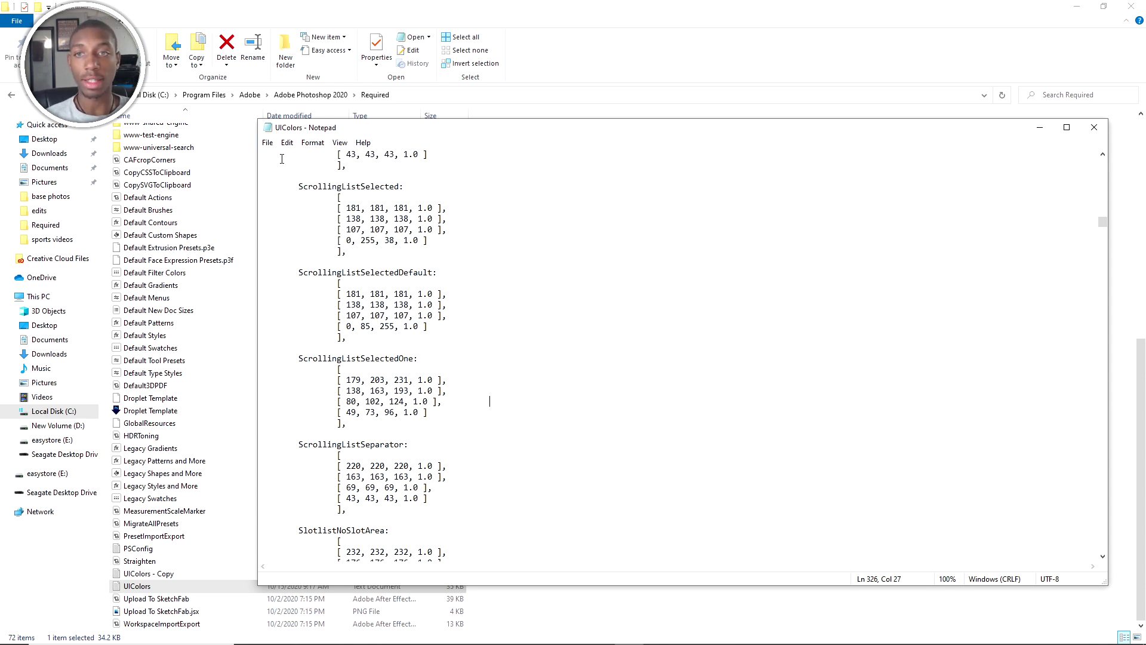
left_click(267, 143)
left_click(292, 195)
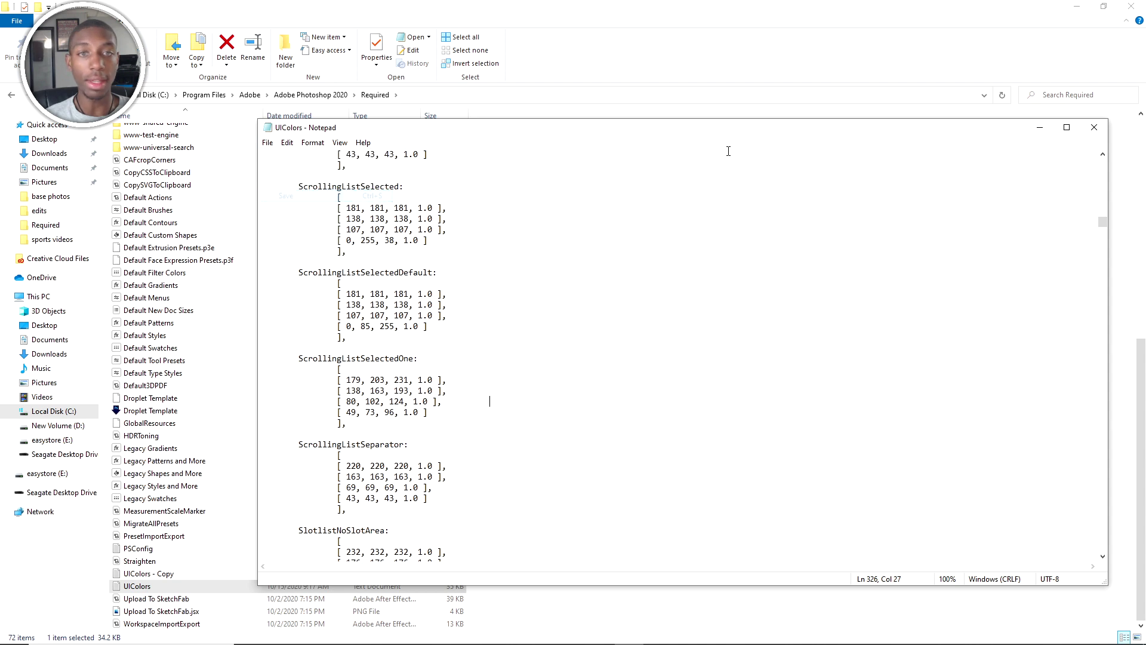
left_click(1107, 135)
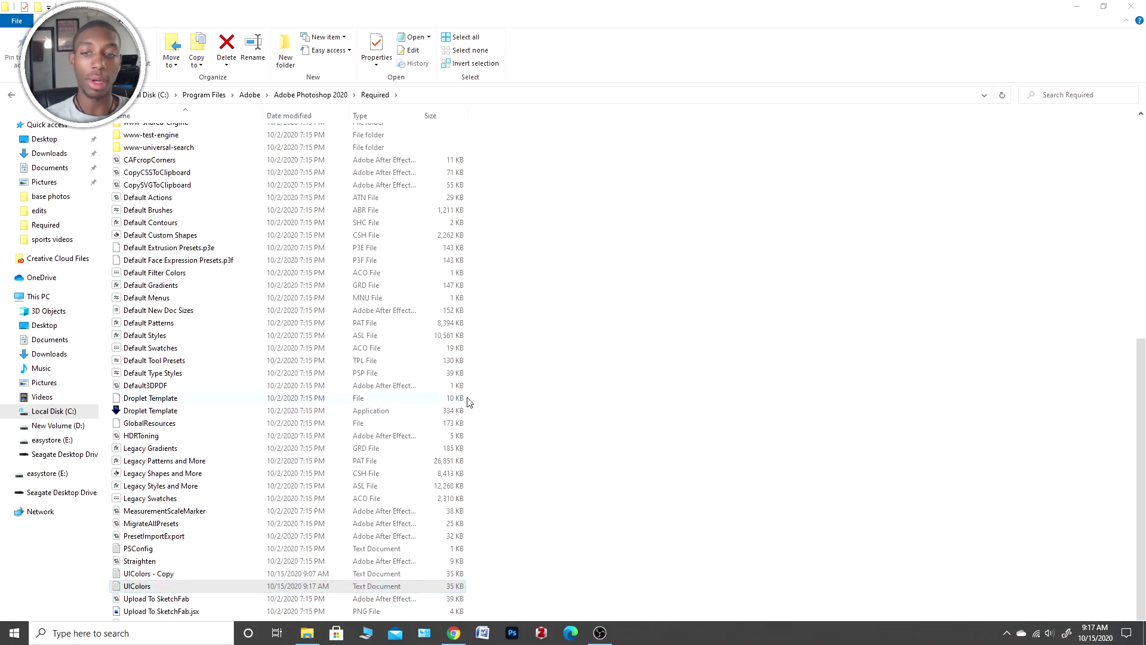
Show the #0055ff hex color tab in Chrome, then launch Photoshop from the taskbar
left_click(454, 632)
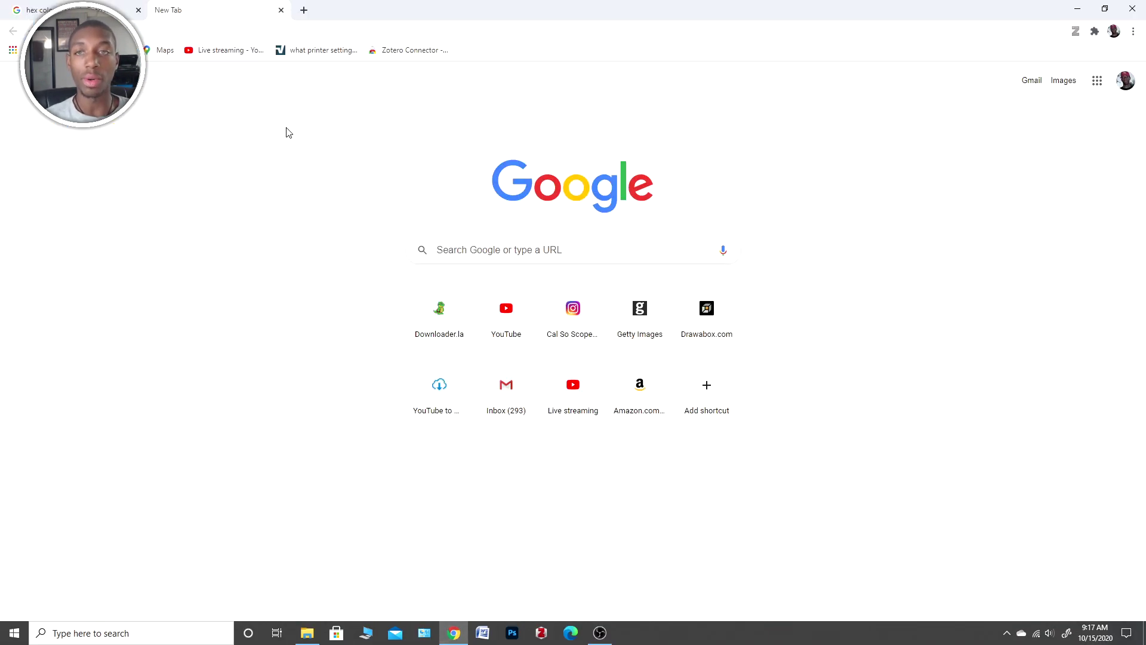
left_click(42, 10)
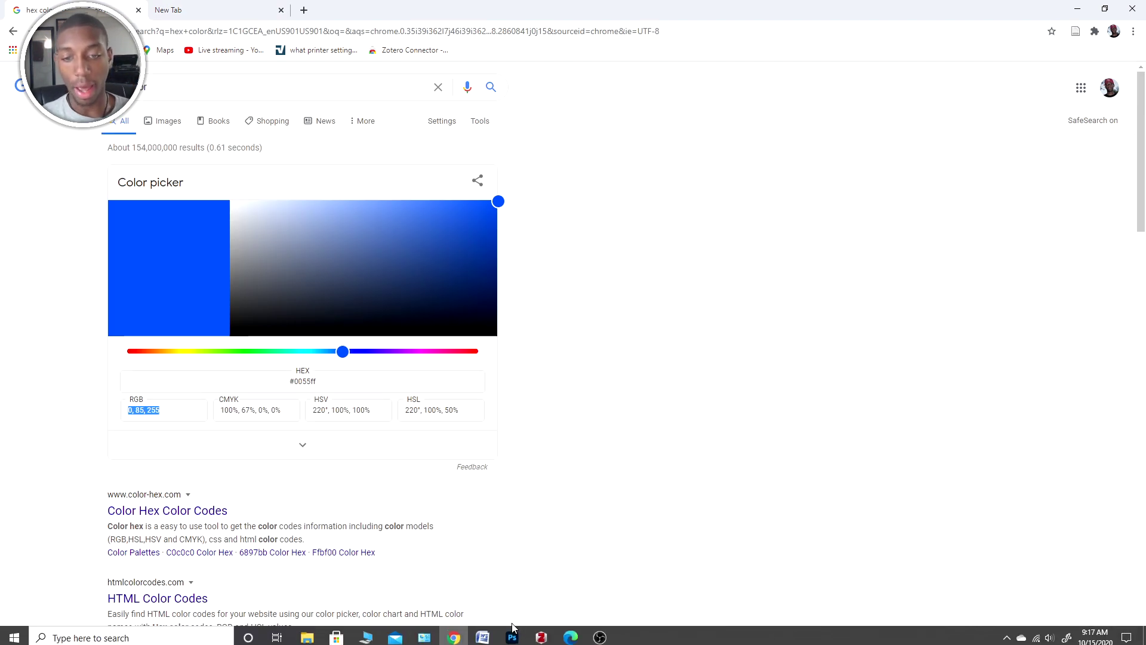
left_click(512, 634)
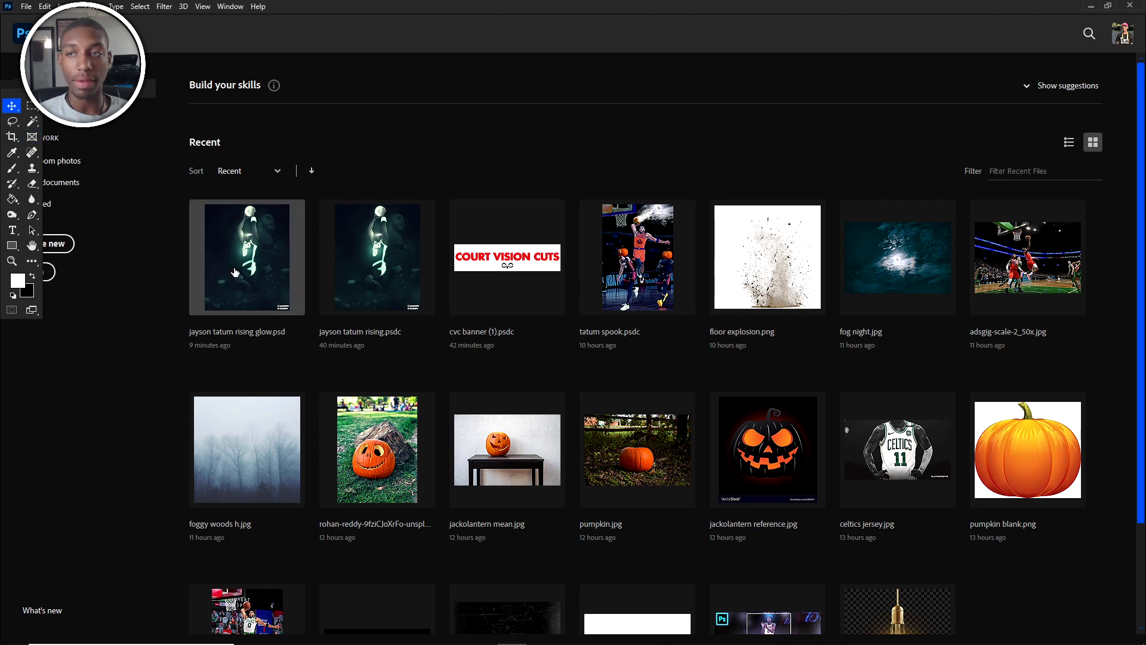
Open jayson tatum rising glow.psd from Recent and zoom around to check the blue accents
left_click(206, 254)
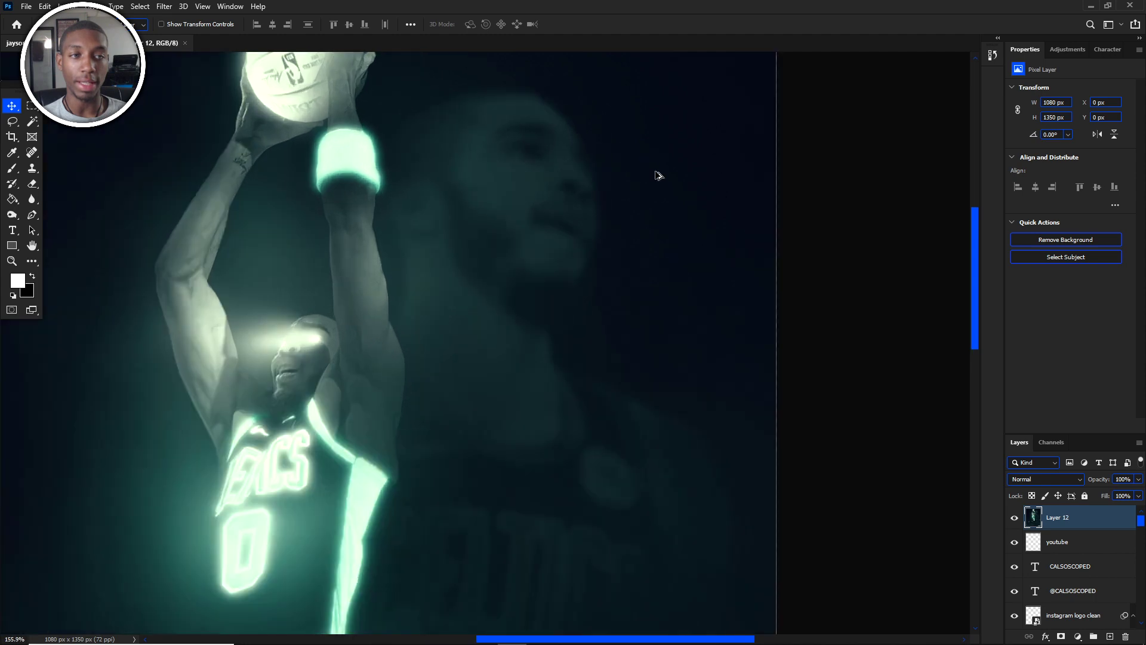
scroll(659, 175, "up", 2)
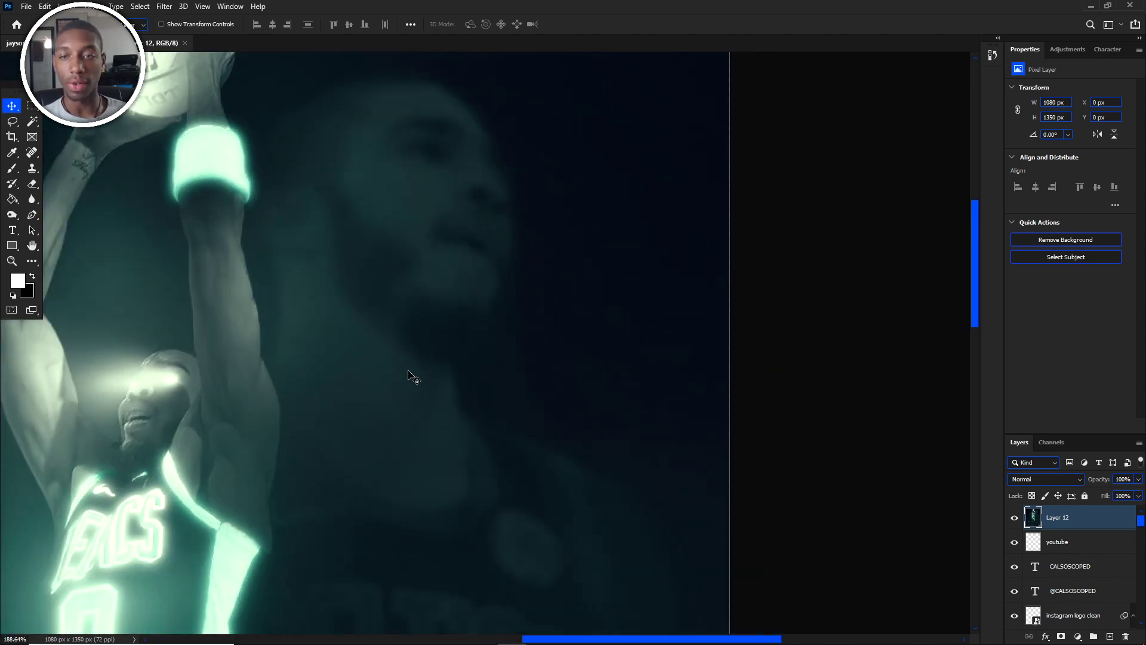
scroll(408, 373, "down", 3)
scroll(722, 289, "up", 3)
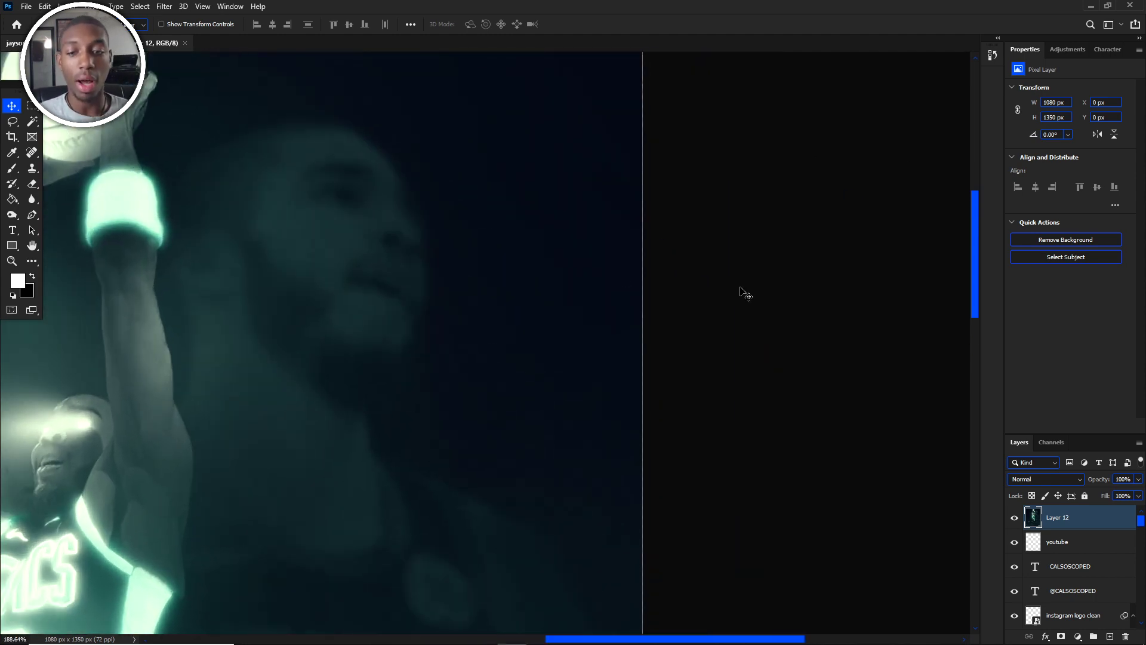